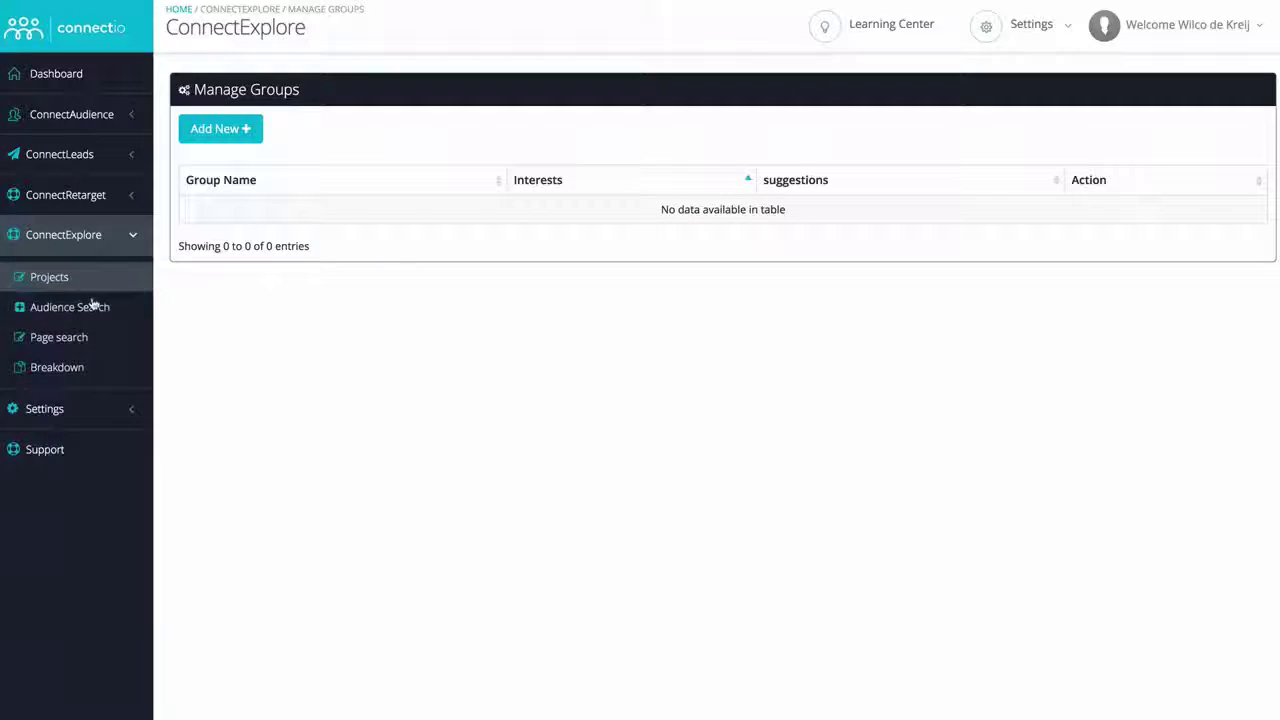
Search audience interests for nurse, nanny and nursemaid in English
click(88, 314)
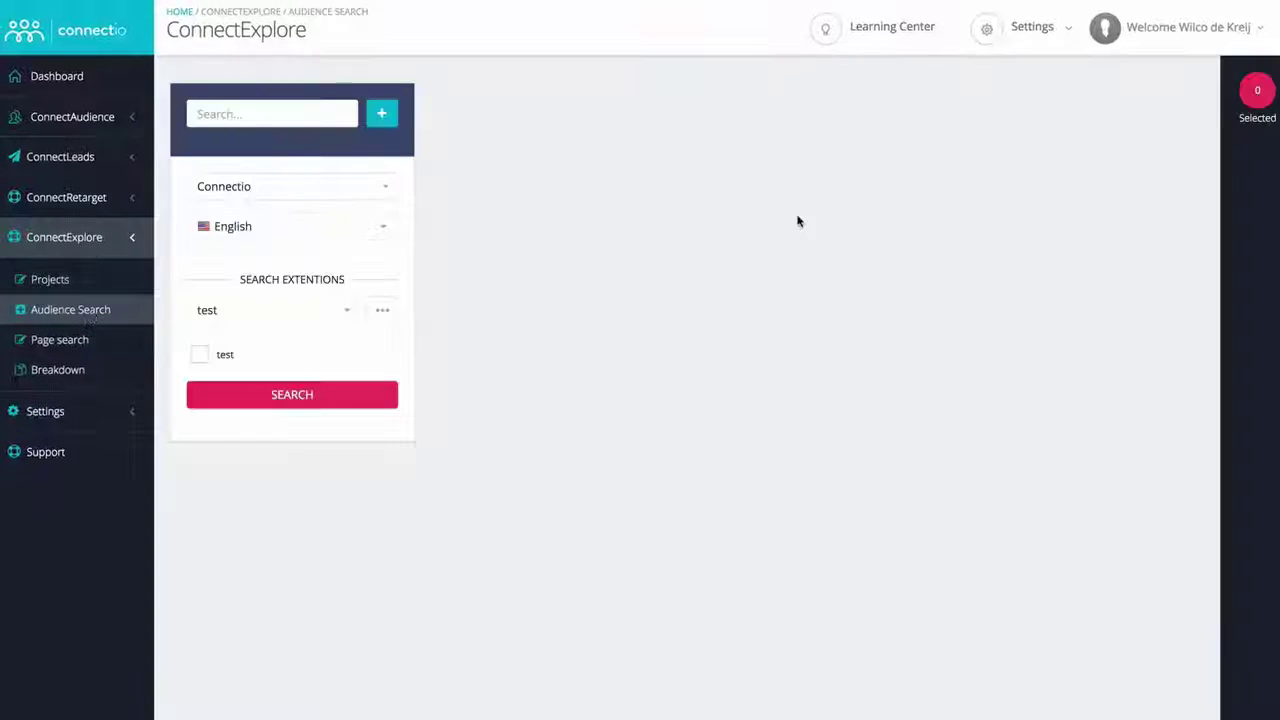
click(243, 115)
text(purse)
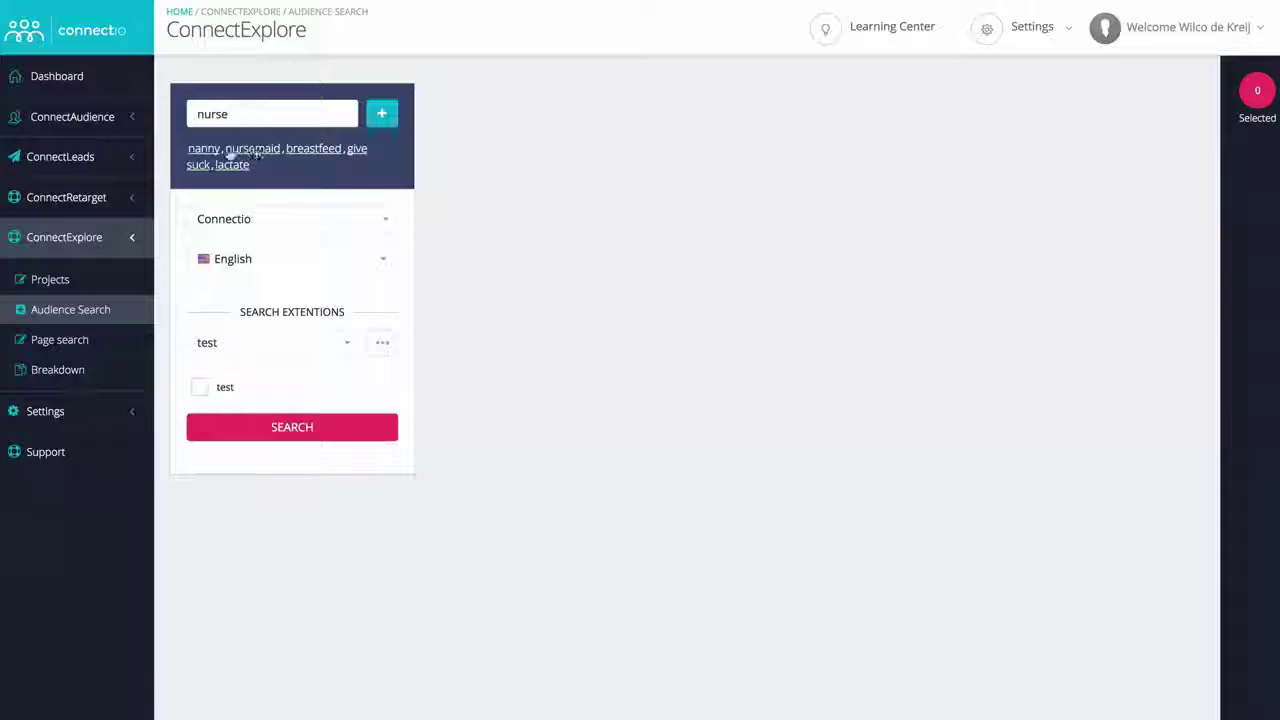
click(200, 150)
click(238, 190)
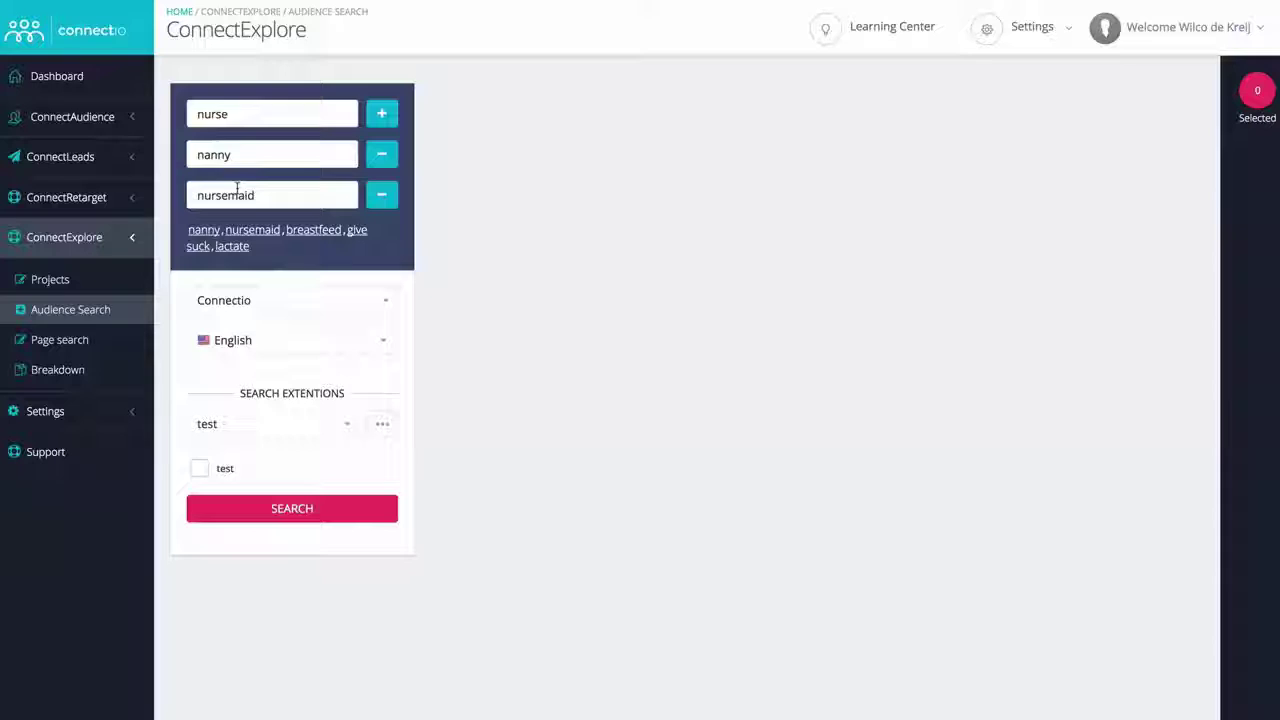
click(317, 346)
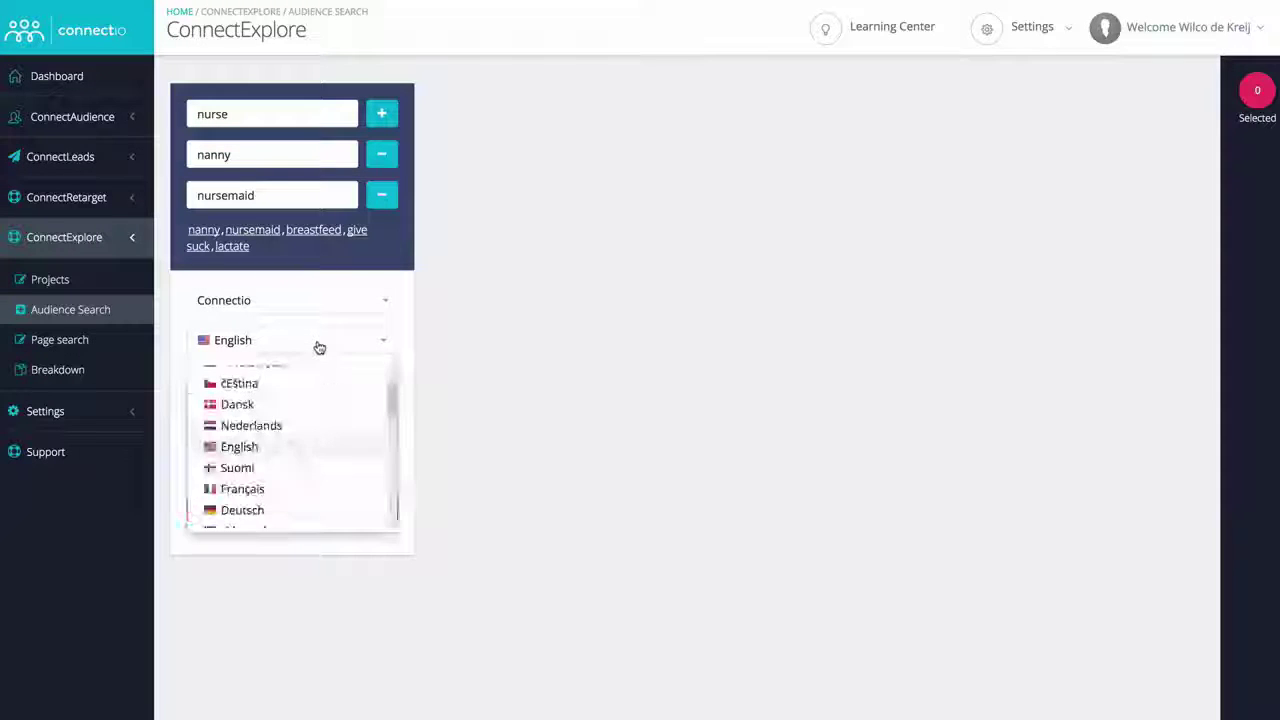
click(318, 346)
click(292, 510)
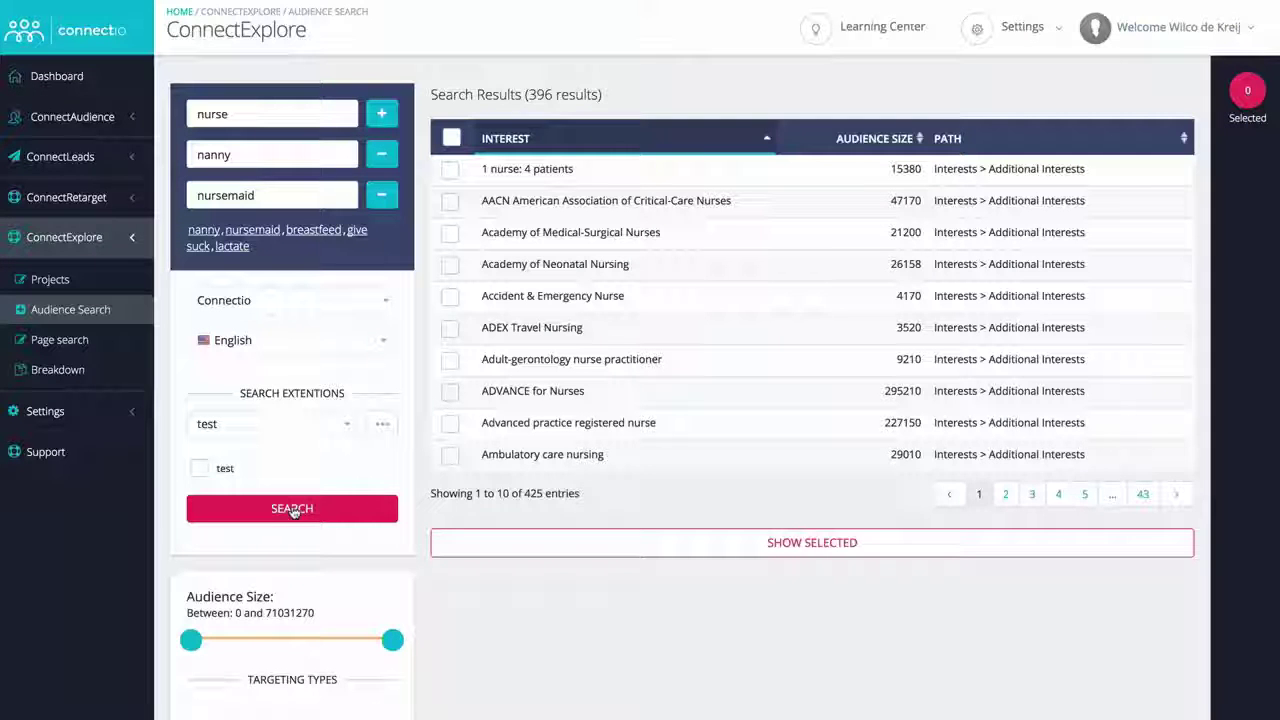
Exclude interests containing the common word Association, leaving 388 results
scroll(484, 483, down, 4)
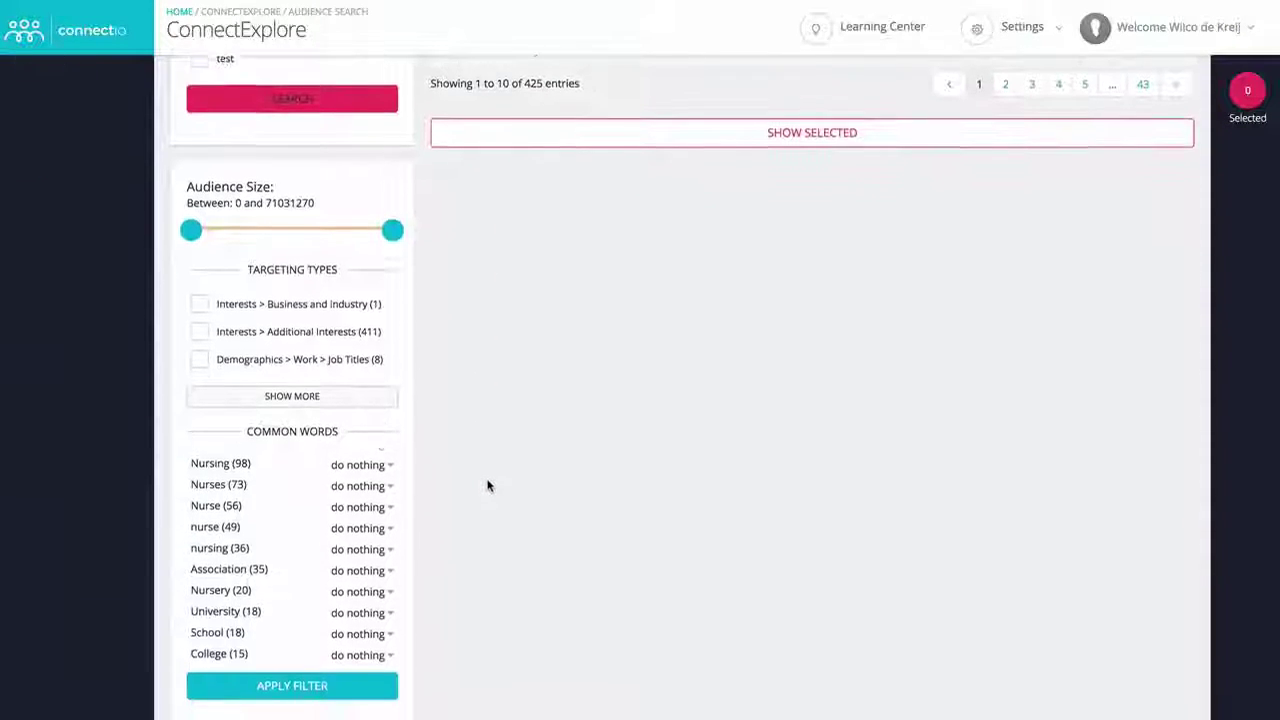
click(314, 384)
scroll(314, 386, down, 2)
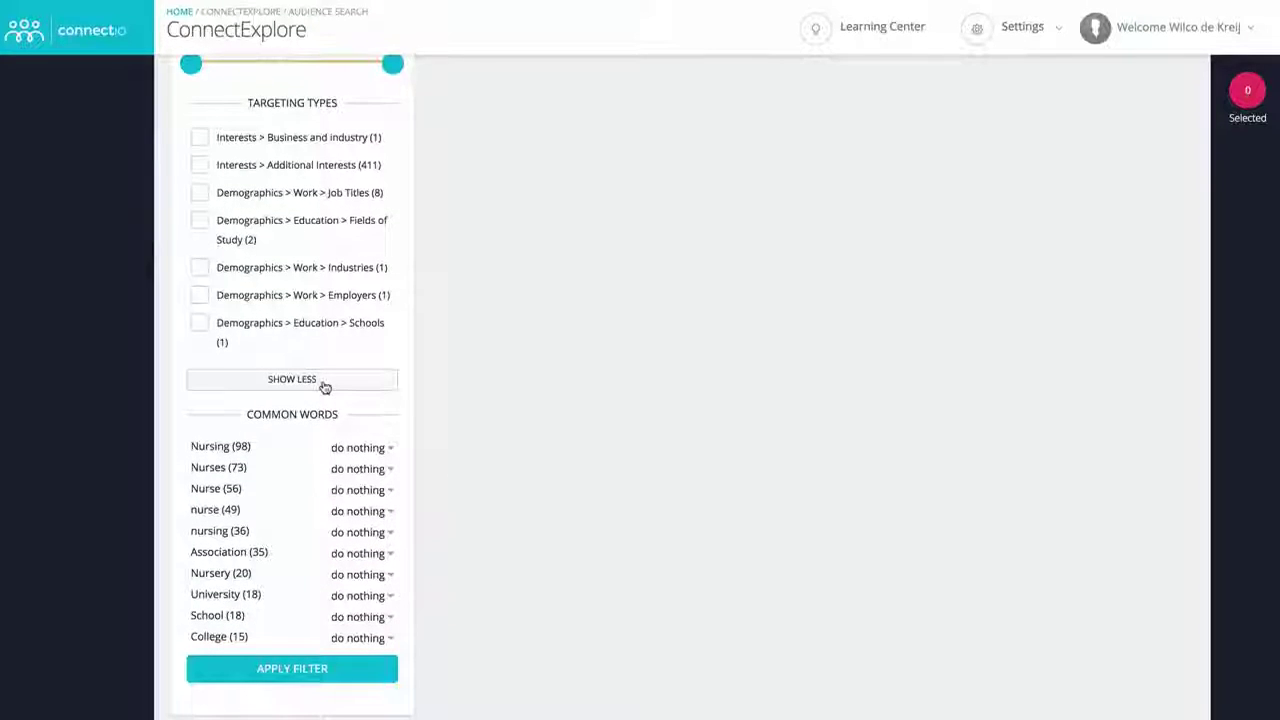
click(325, 384)
click(380, 448)
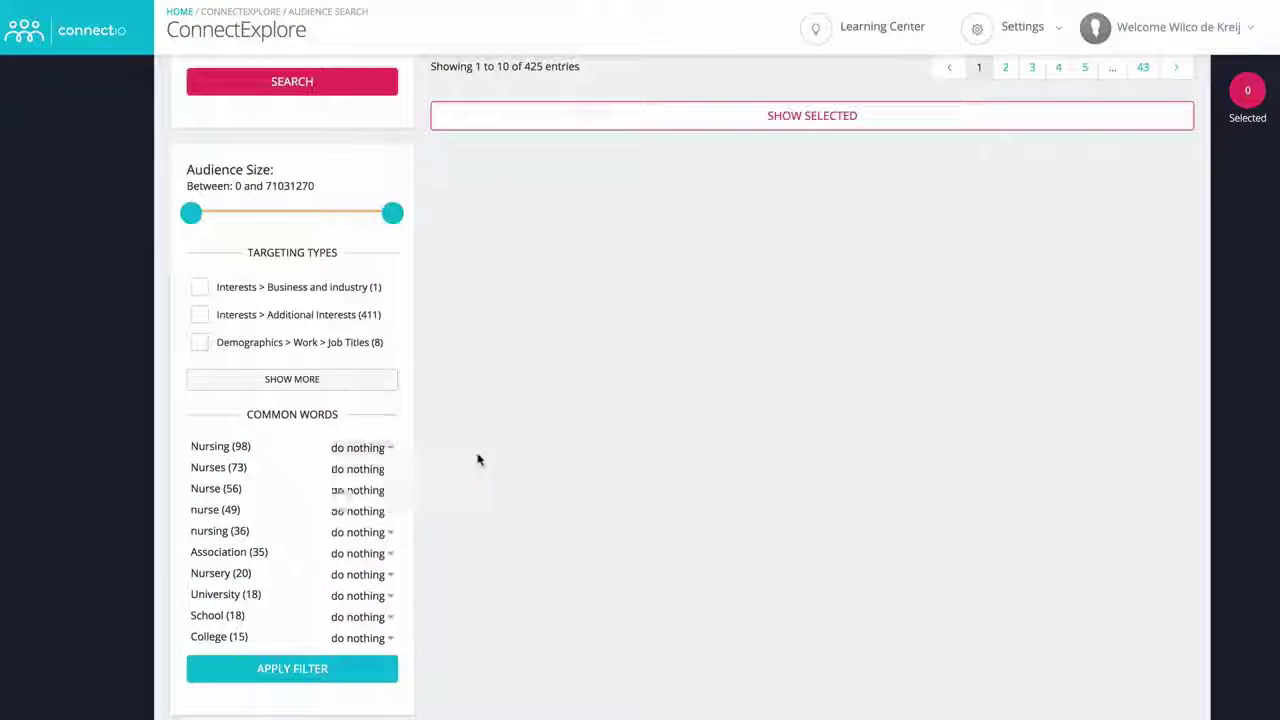
click(368, 555)
click(378, 621)
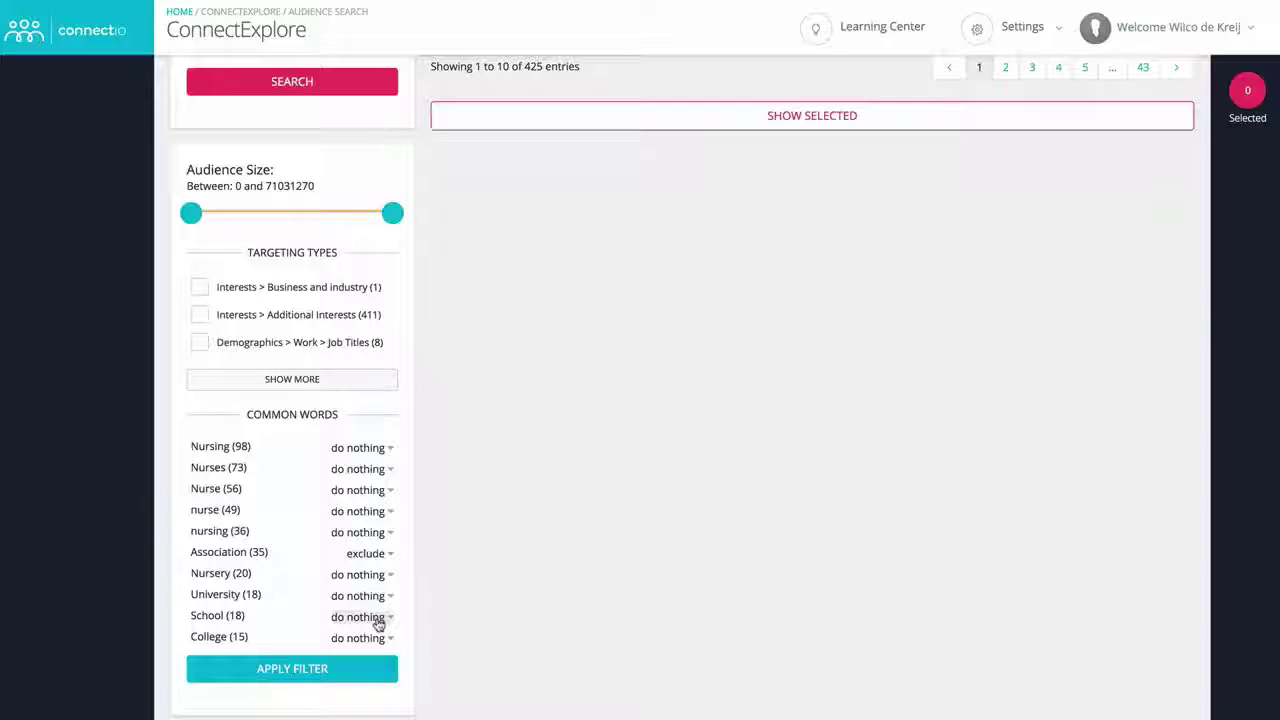
click(316, 664)
scroll(449, 612, up, 5)
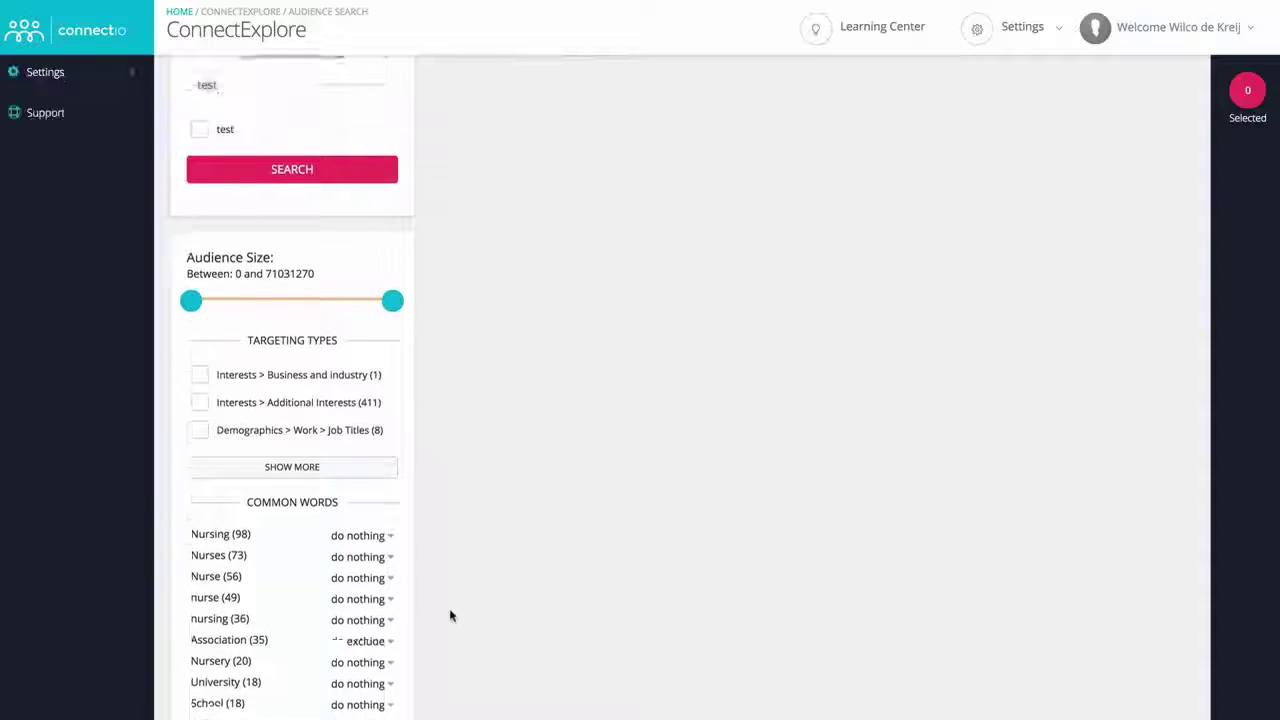
scroll(450, 614, up, 1)
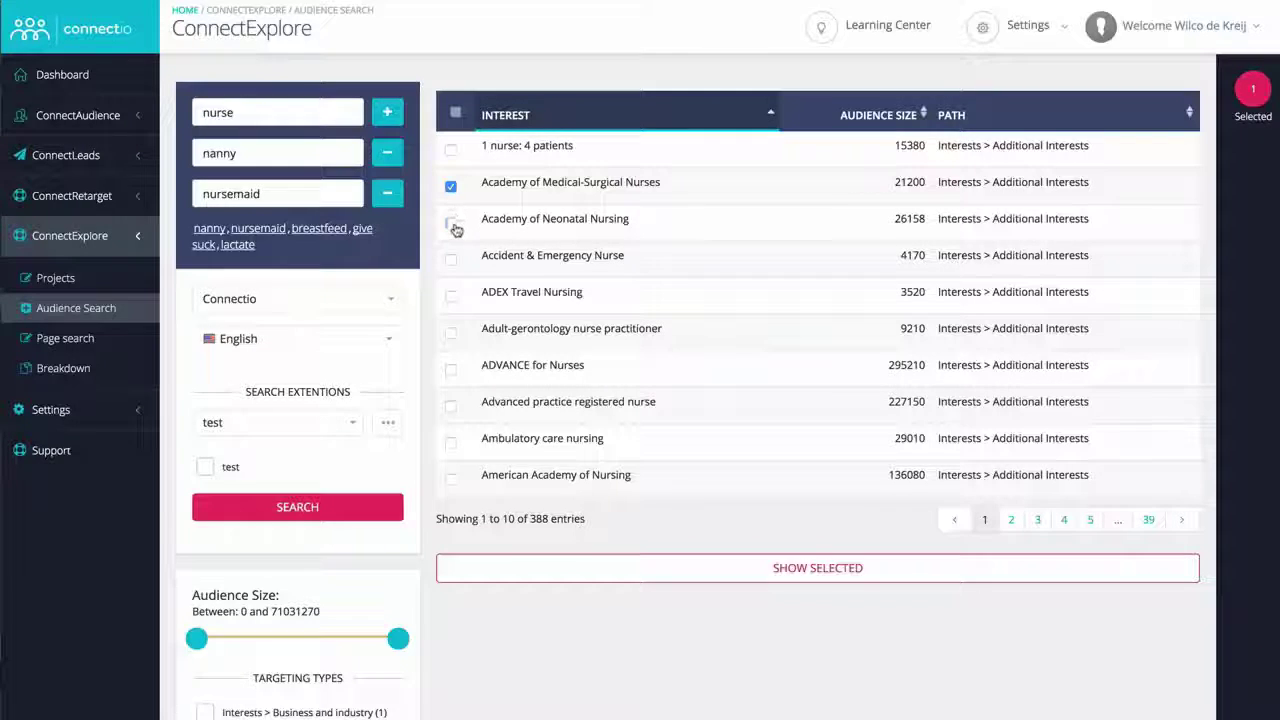
Tick eight nursing interests from Academy of Medical-Surgical Nurses onward and apply them all to the ad set
click(450, 222)
click(450, 259)
click(450, 296)
click(450, 332)
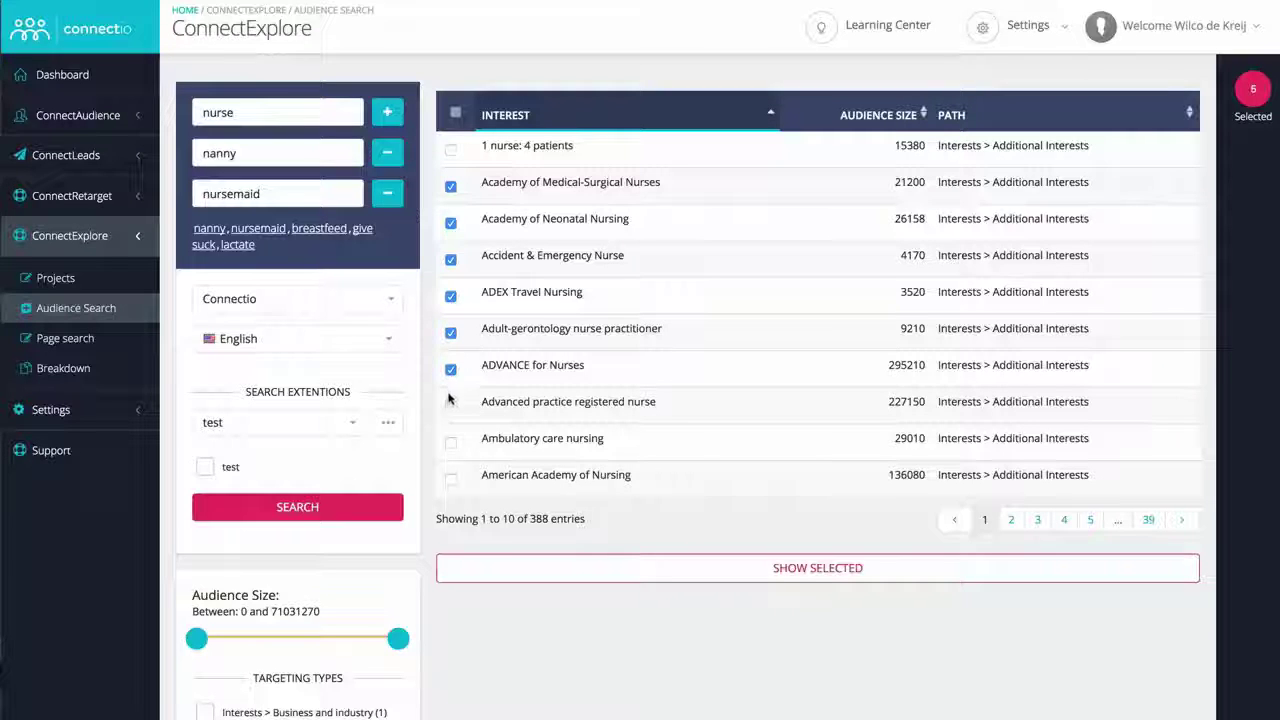
click(450, 404)
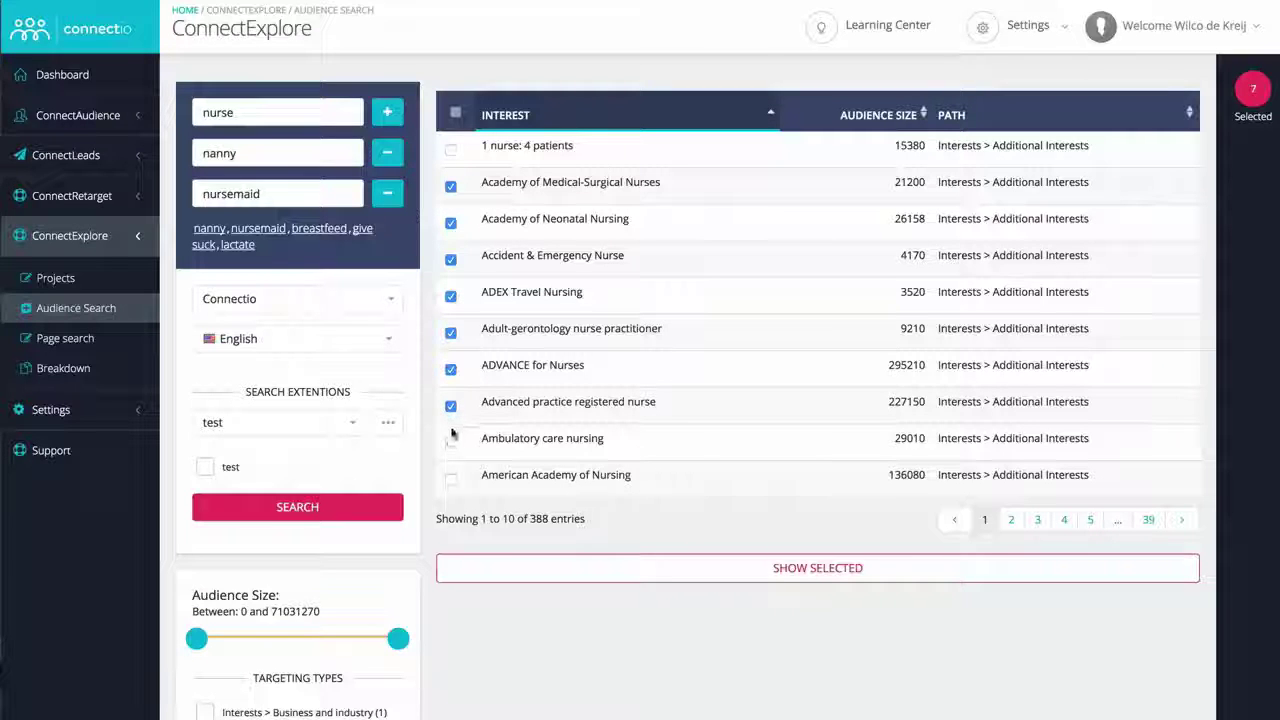
click(1253, 100)
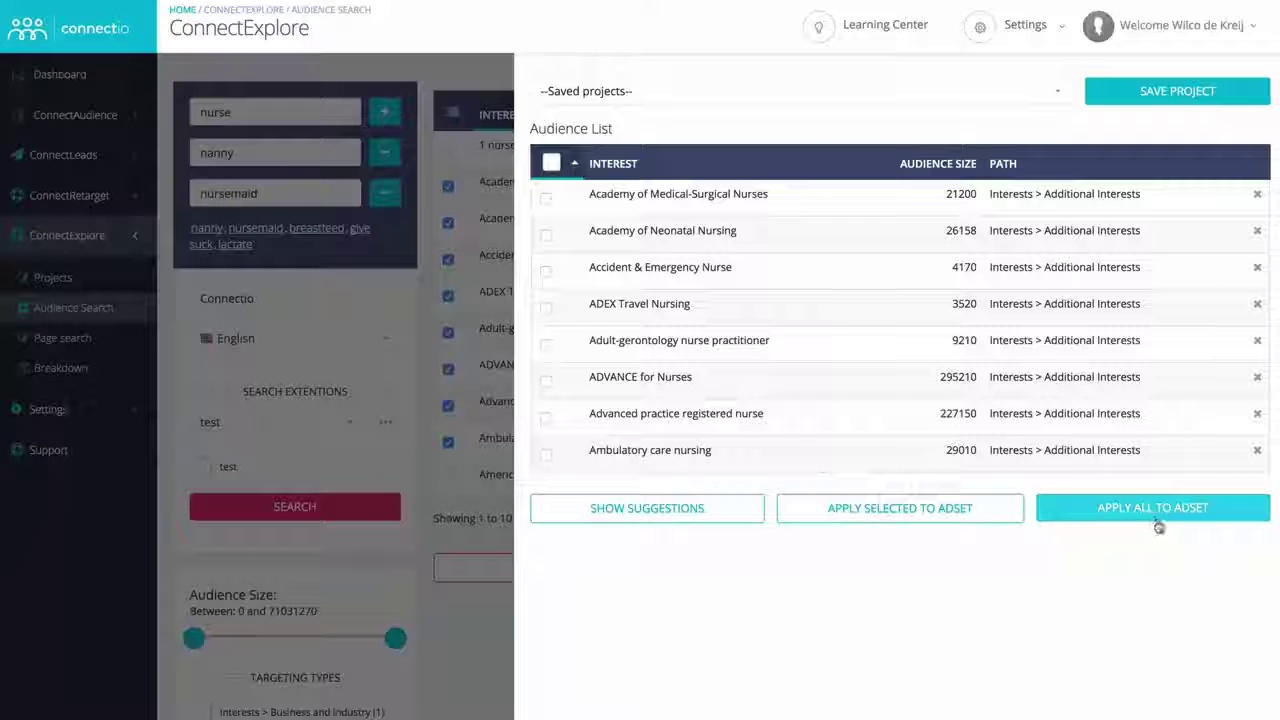
click(1115, 525)
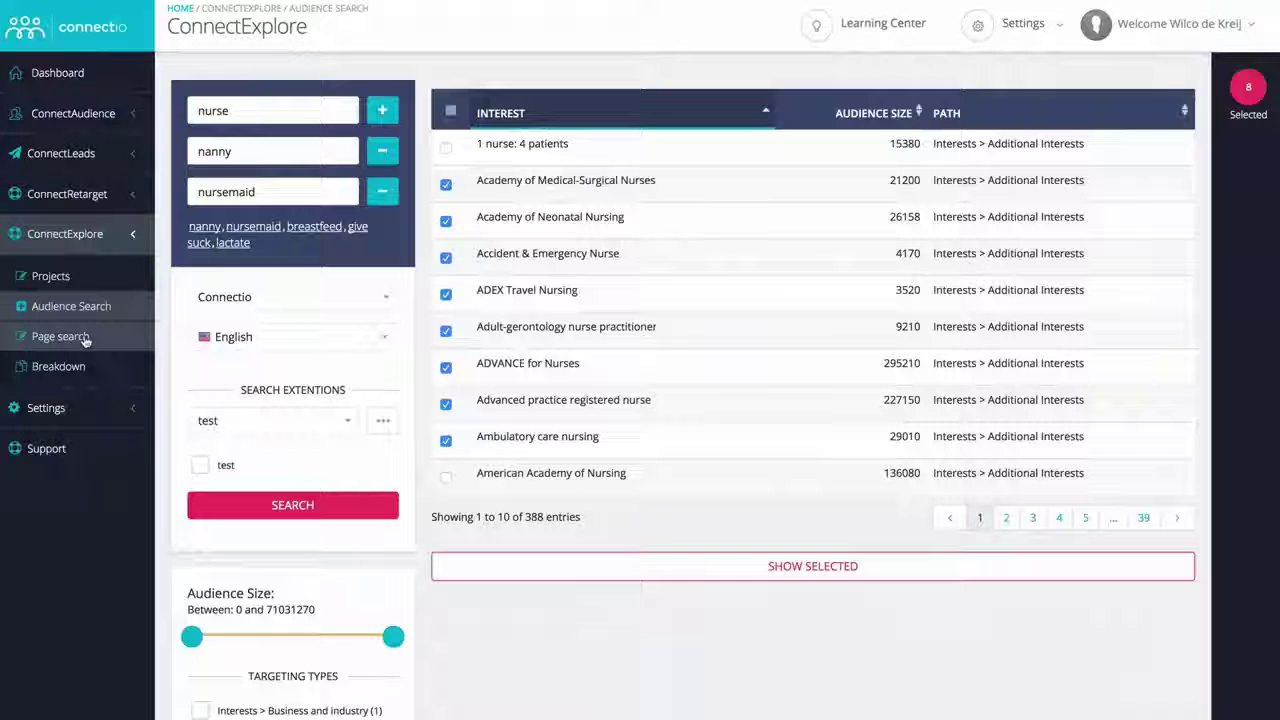
Search pages for nurse, nursing and nursemaid, showing only pages with matching interests
click(86, 341)
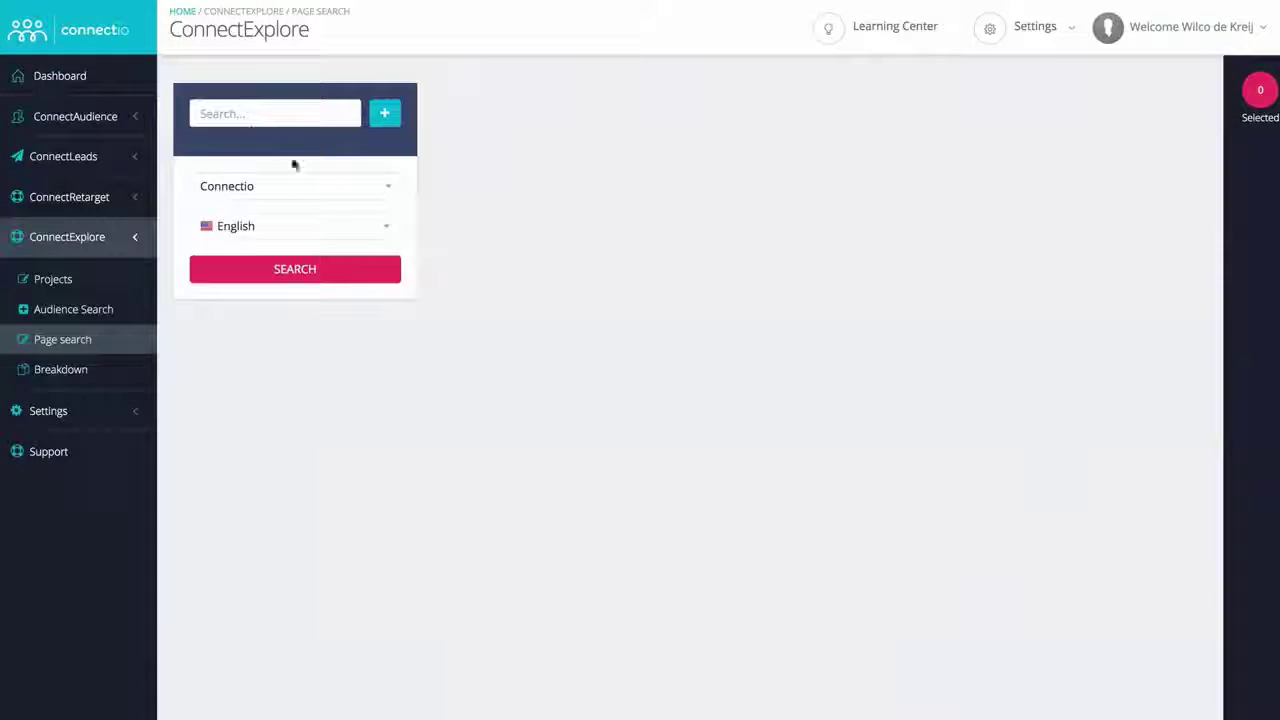
click(237, 110)
text(nurse)
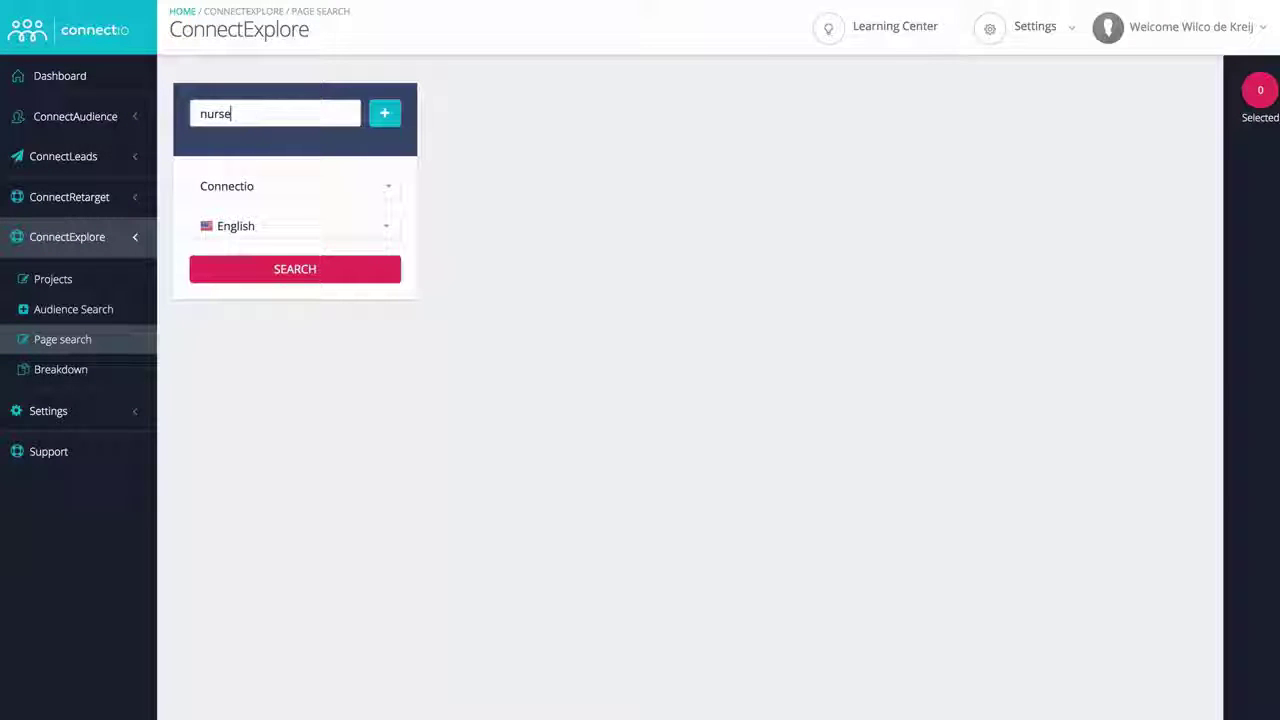
click(384, 113)
click(237, 153)
text(p)
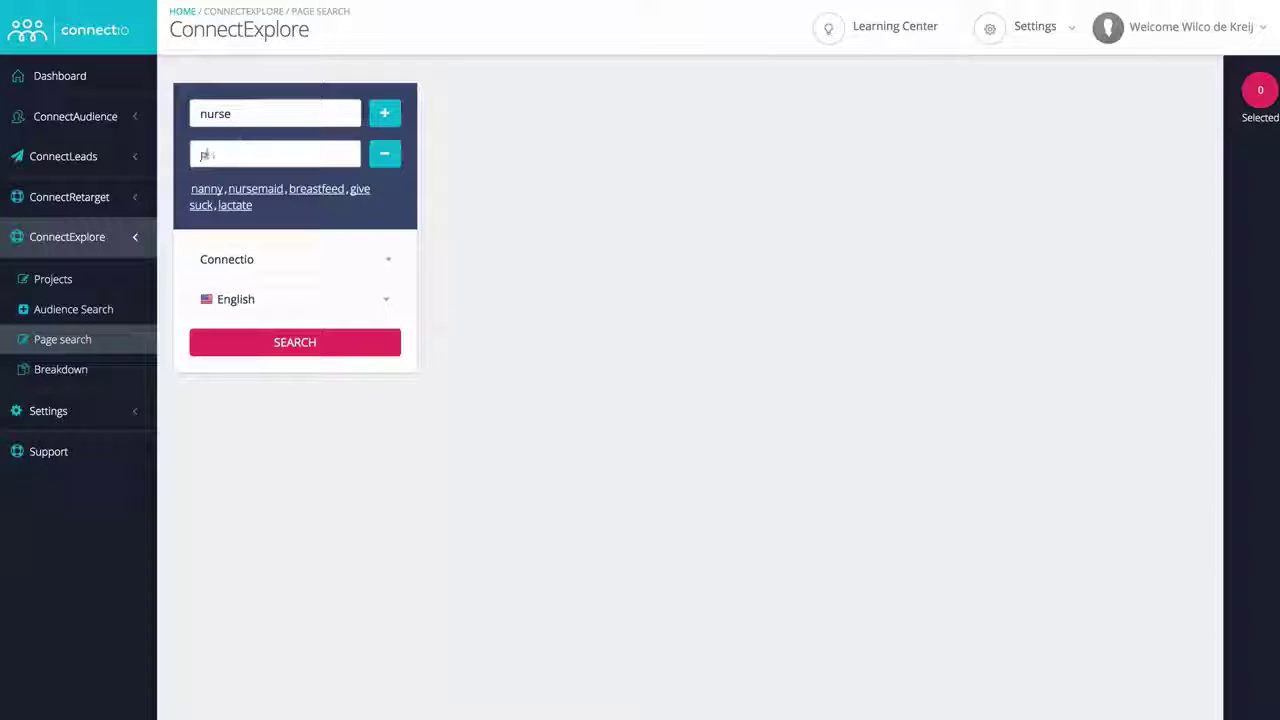
click(256, 190)
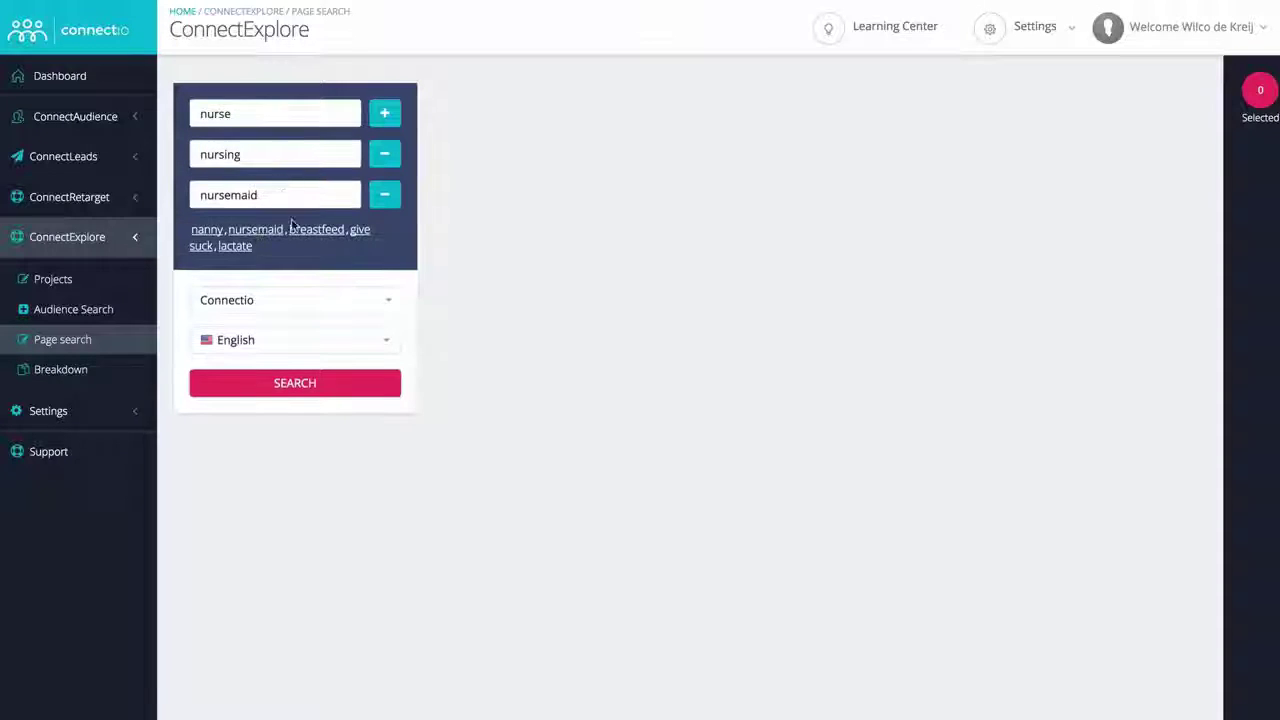
click(290, 367)
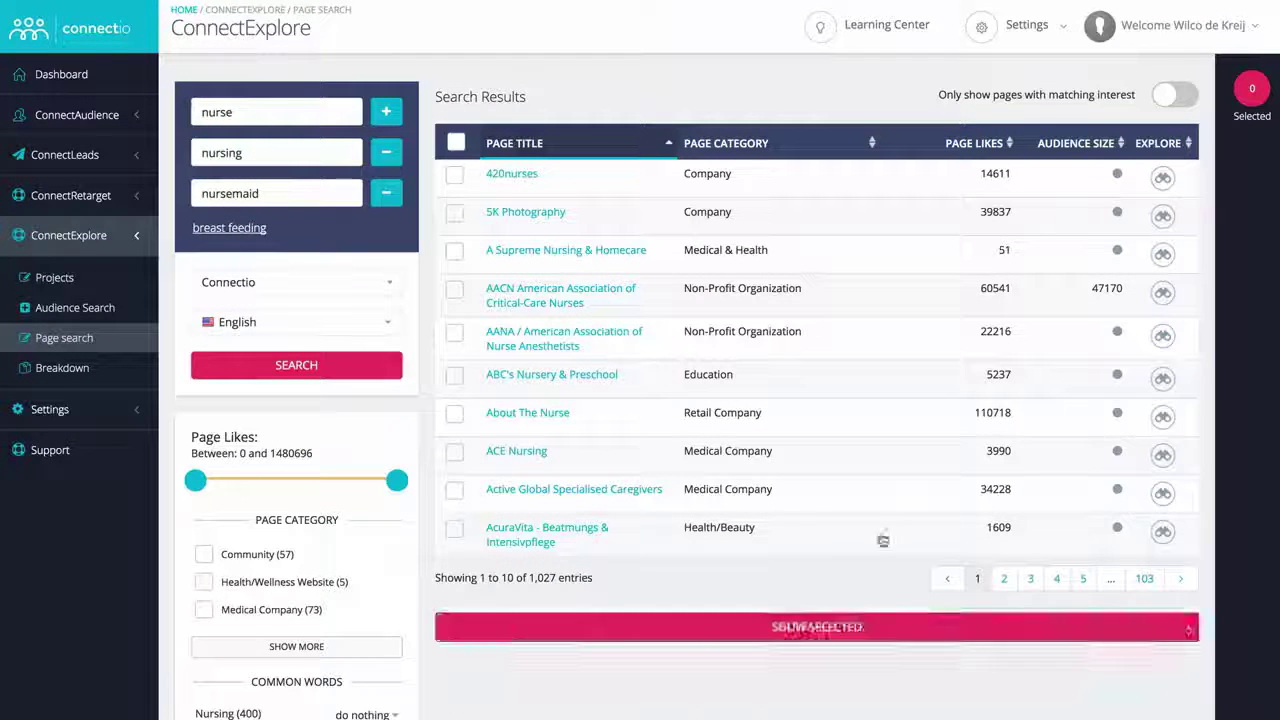
click(1176, 94)
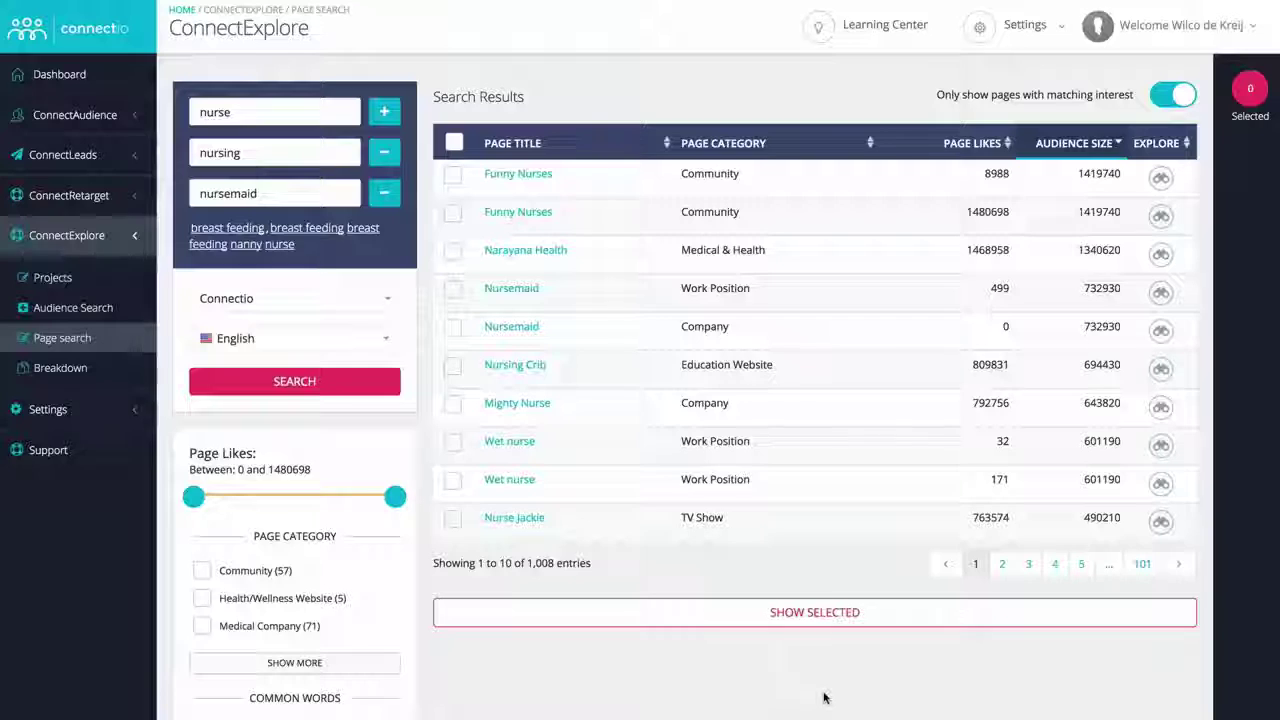
Open the Mighty Nurse Facebook page and browse the pages it likes
click(517, 404)
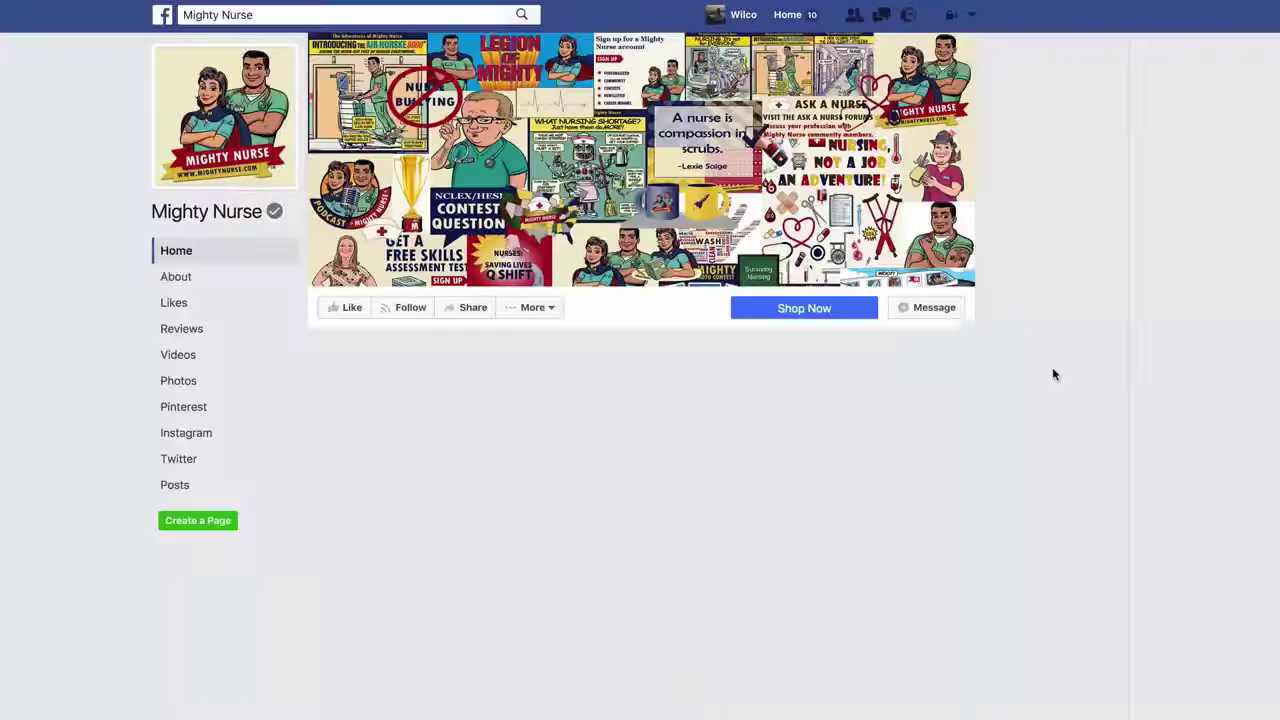
scroll(997, 349, down, 4)
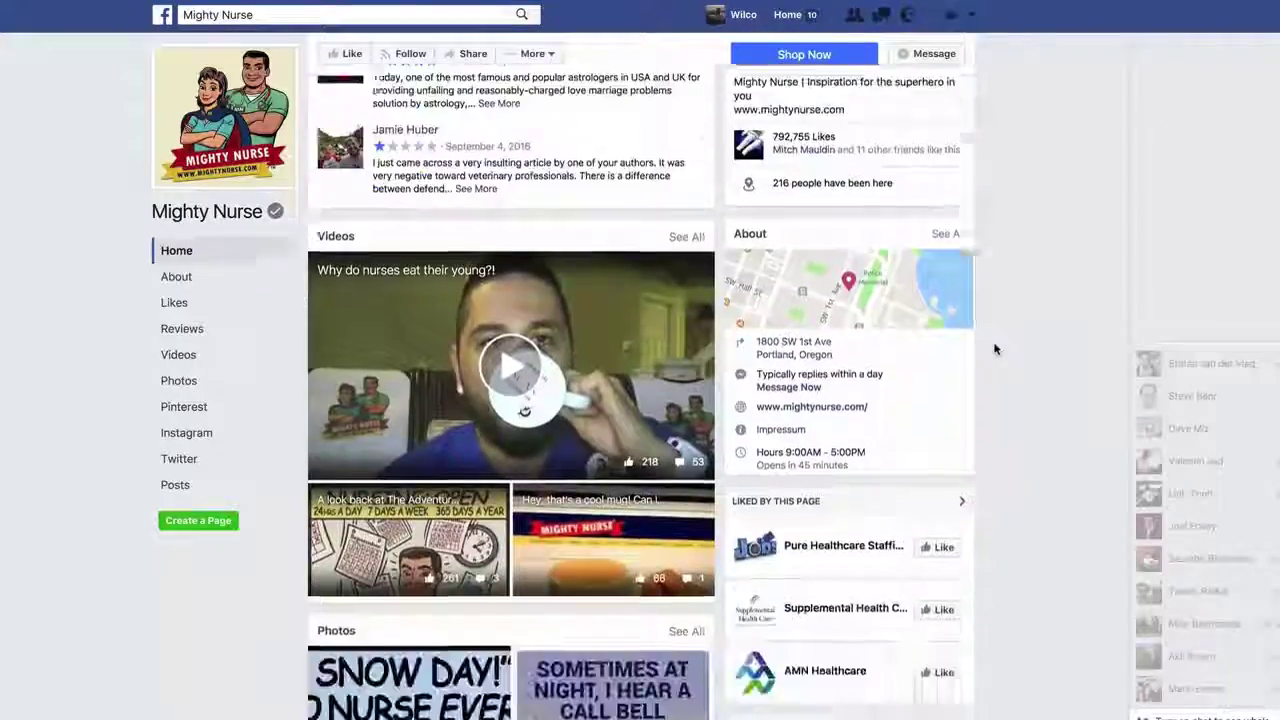
scroll(995, 349, down, 2)
click(805, 318)
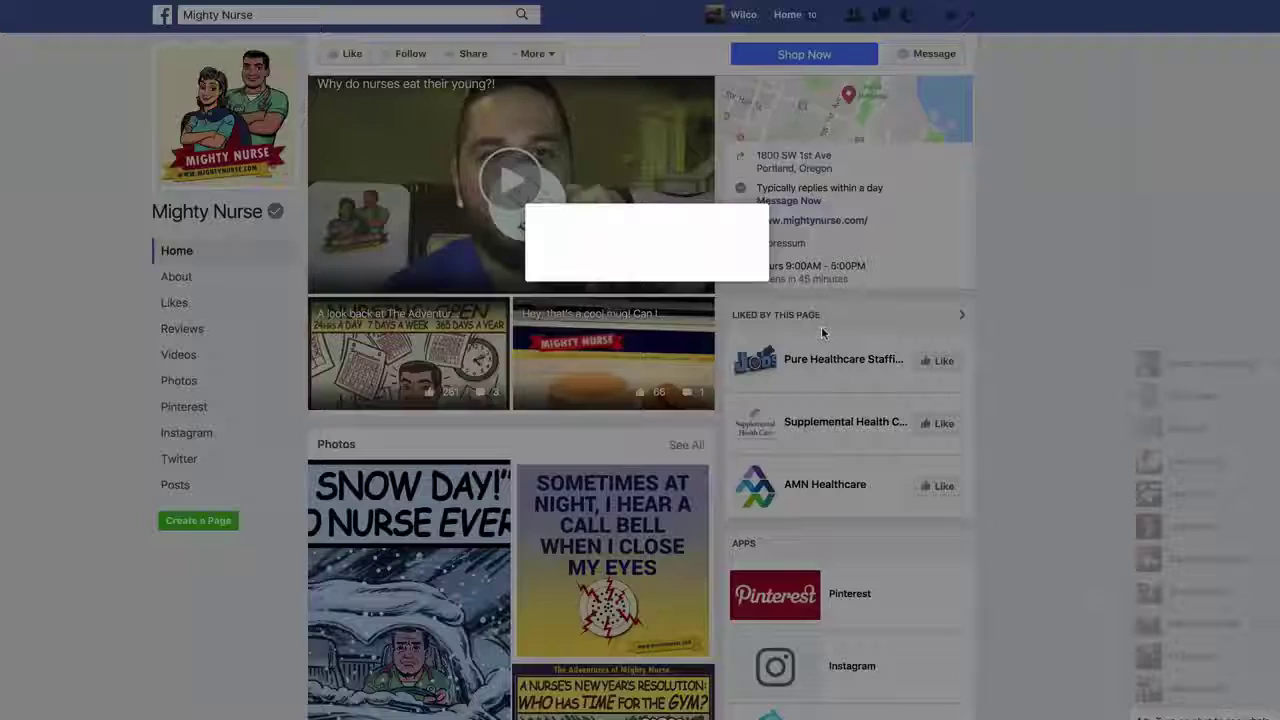
scroll(610, 212, down, 5)
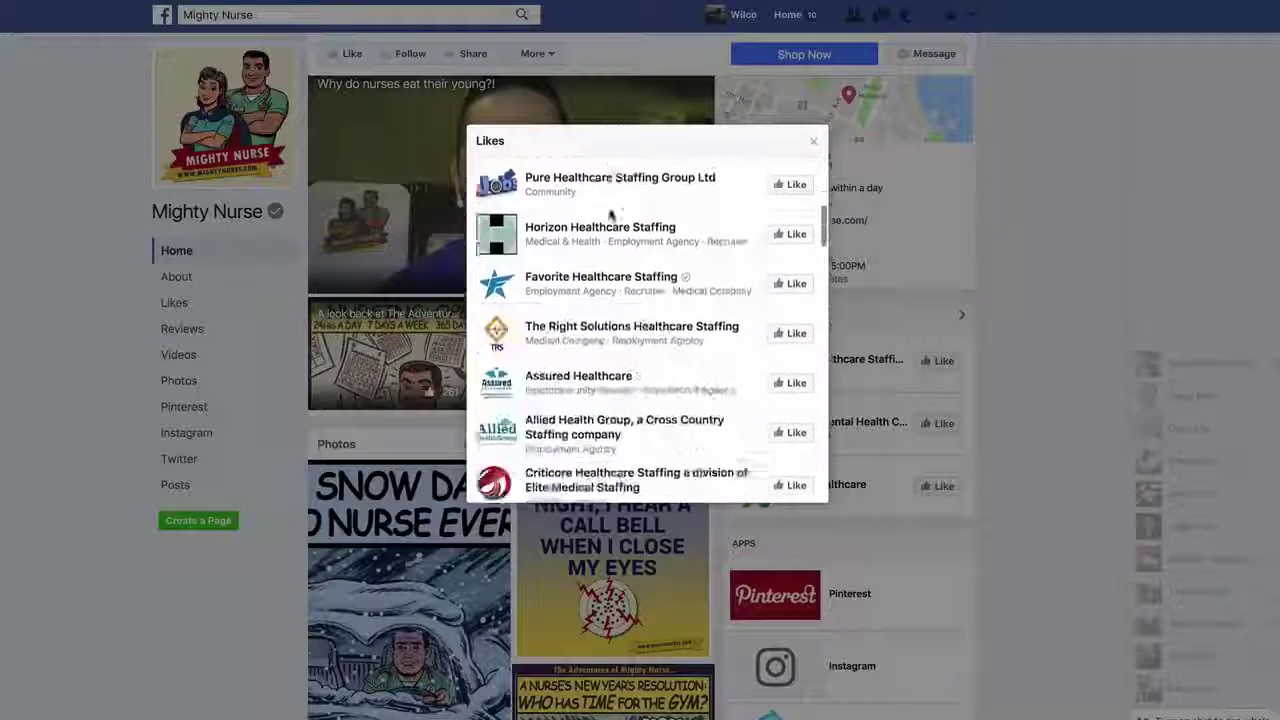
scroll(610, 212, down, 15)
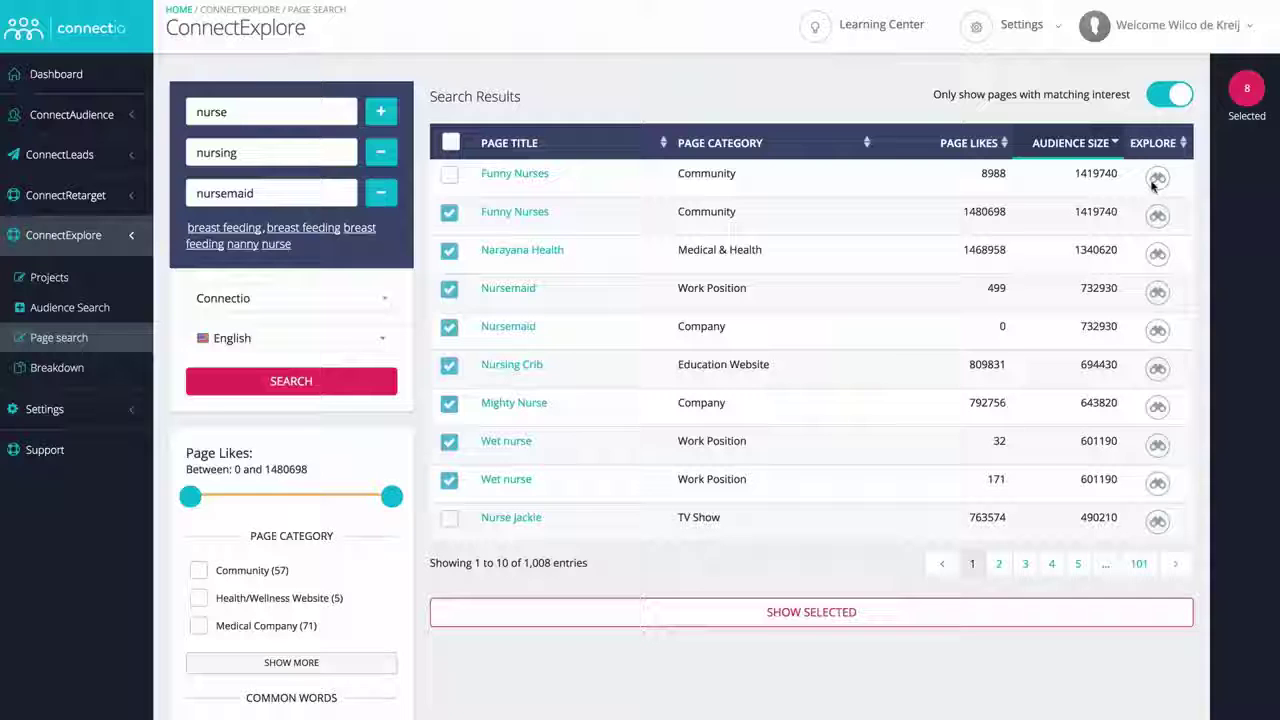
Apply the selected interests to the ad set and move interests 6 and 4 into the second layer
click(1250, 89)
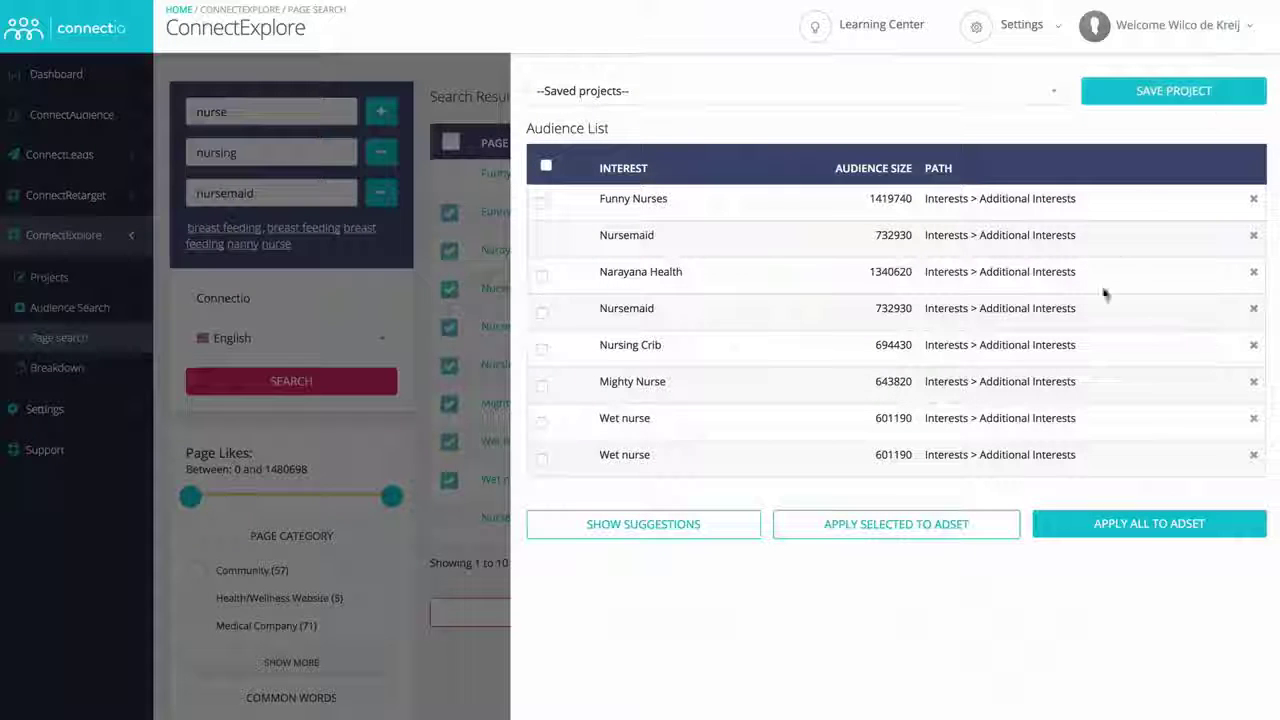
click(1090, 524)
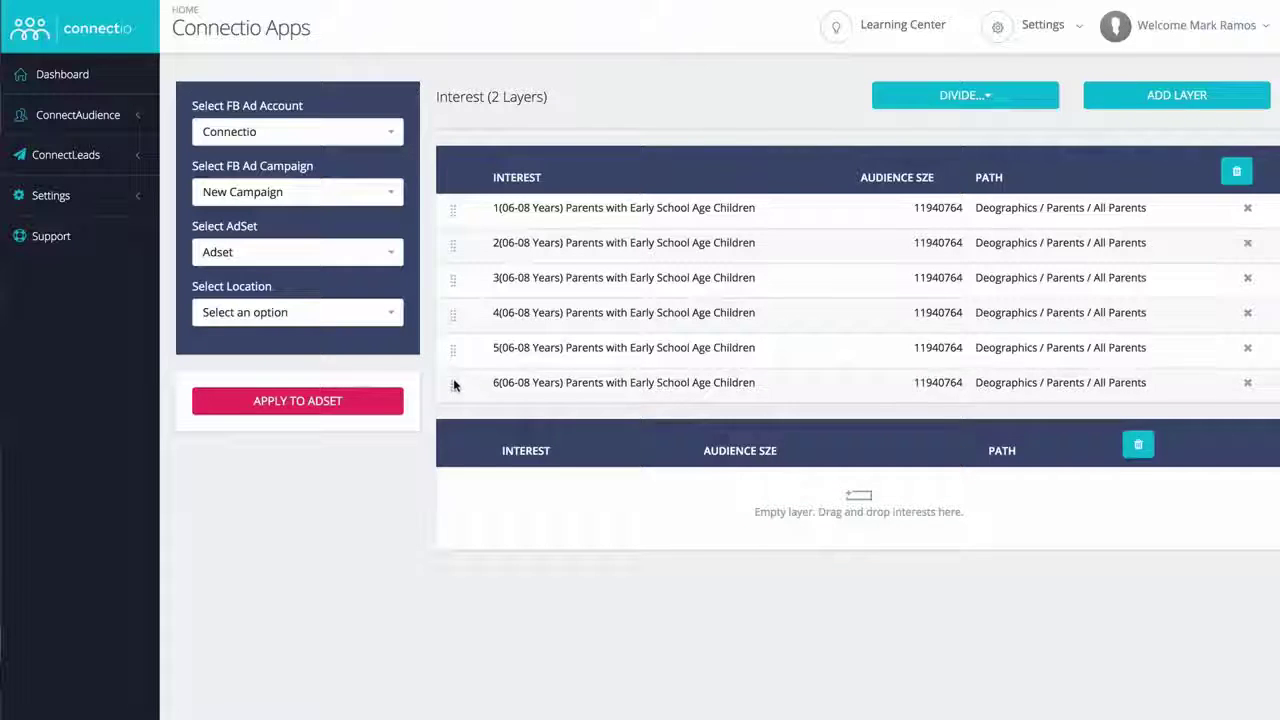
drag(453, 383, 447, 448)
drag(451, 318, 452, 448)
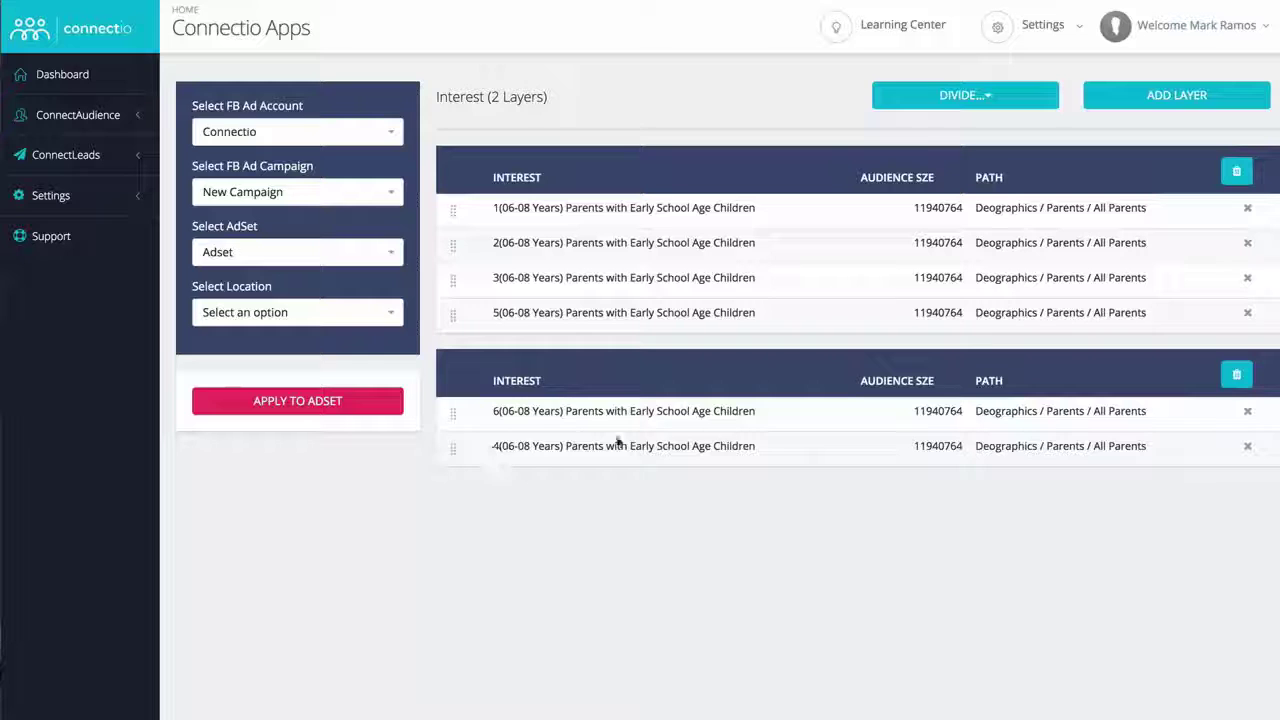
Check the Divide options without changing layers, then add another interest layer
click(1012, 100)
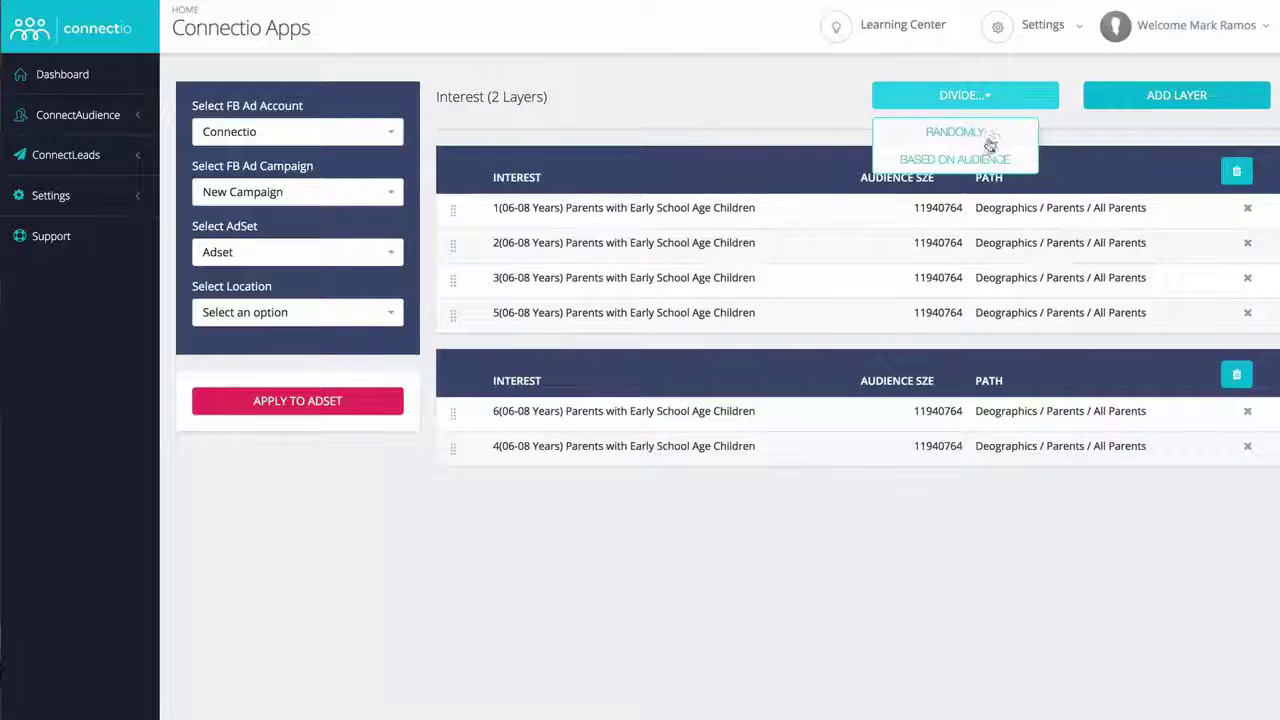
click(1020, 104)
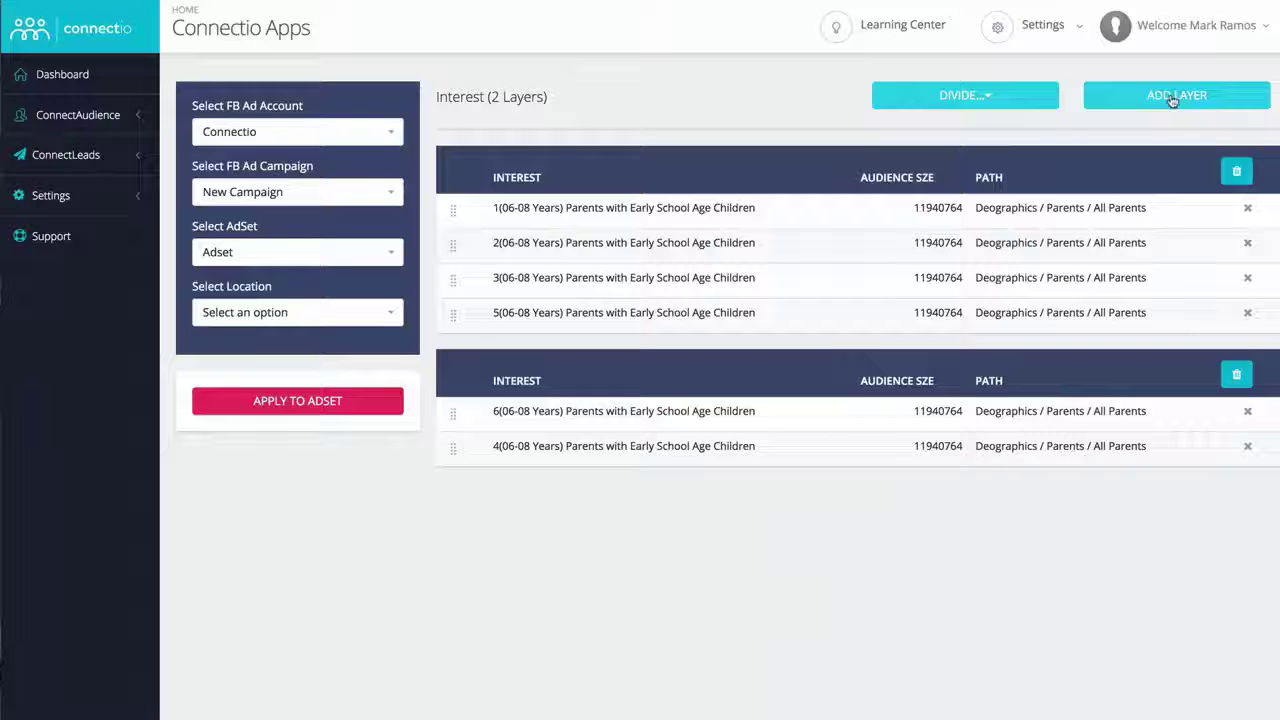
click(1205, 107)
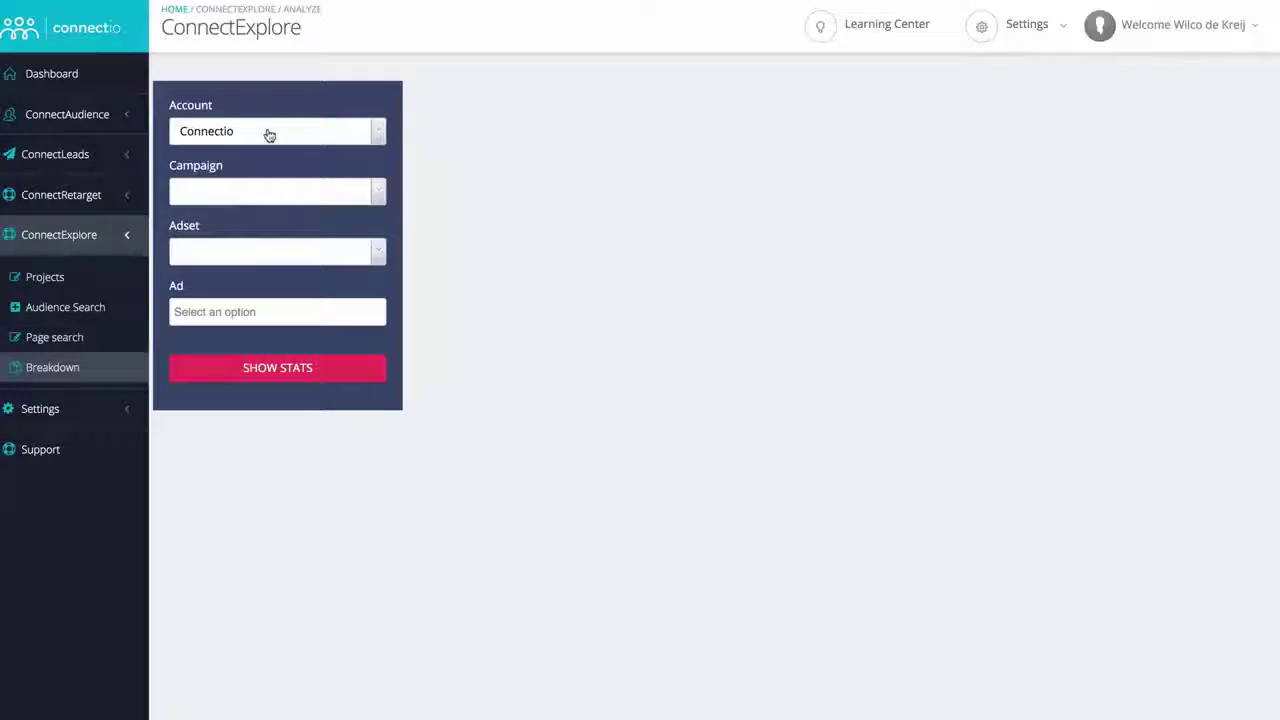
Choose the other ad account, UpViral Webinar V2 - Dec 2016 campaign, Mixed Interest ad set and Webinar Ad 5.4
click(266, 134)
click(226, 223)
click(249, 195)
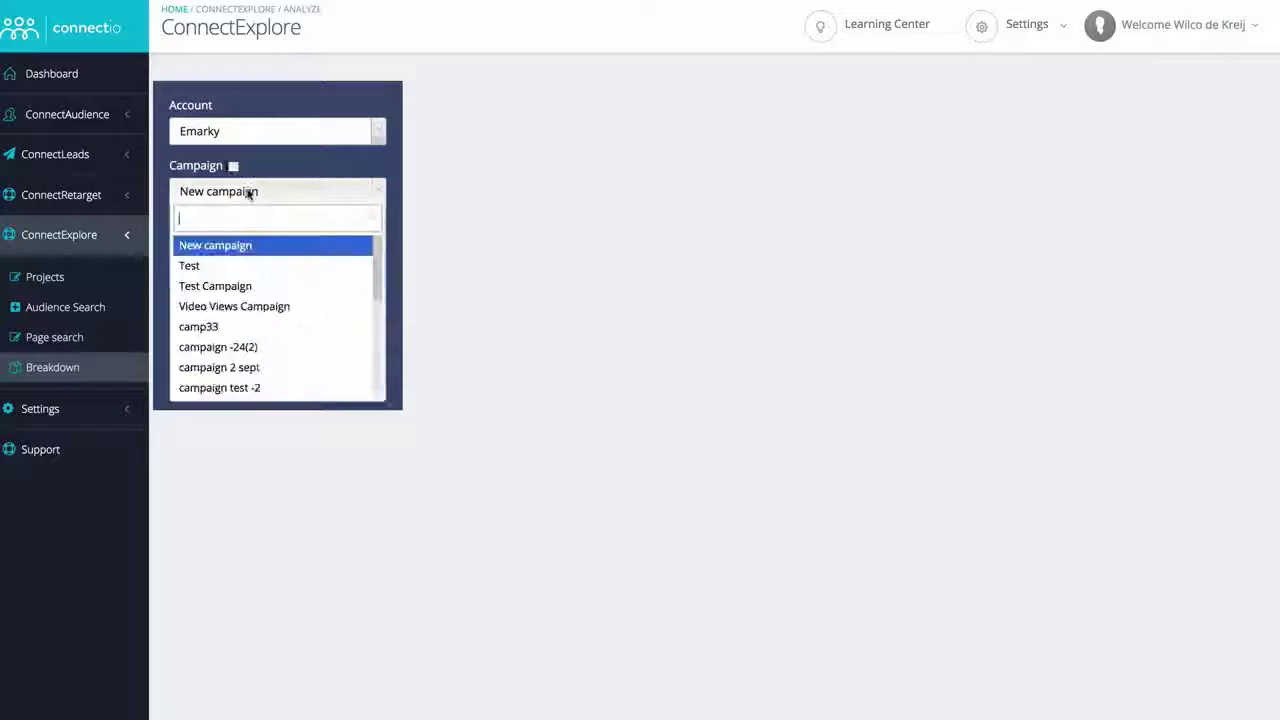
text(abbas)
key(Return)
click(246, 197)
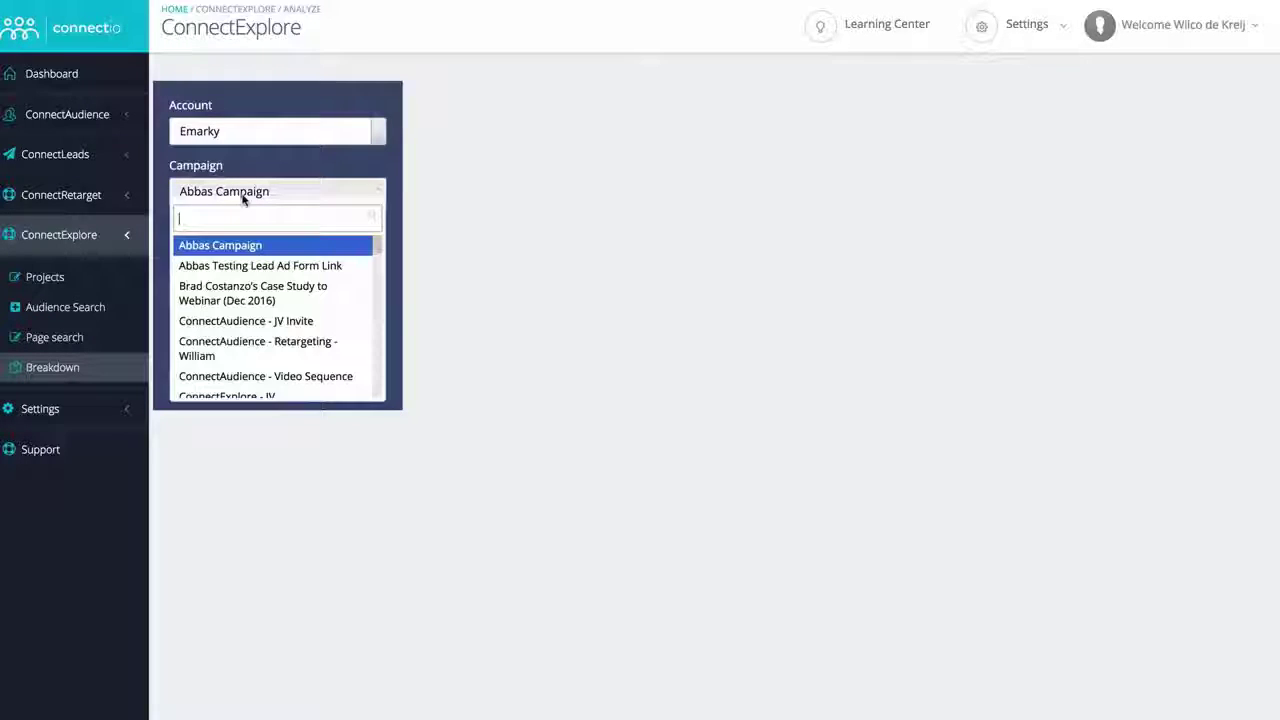
text(inte)
click(250, 287)
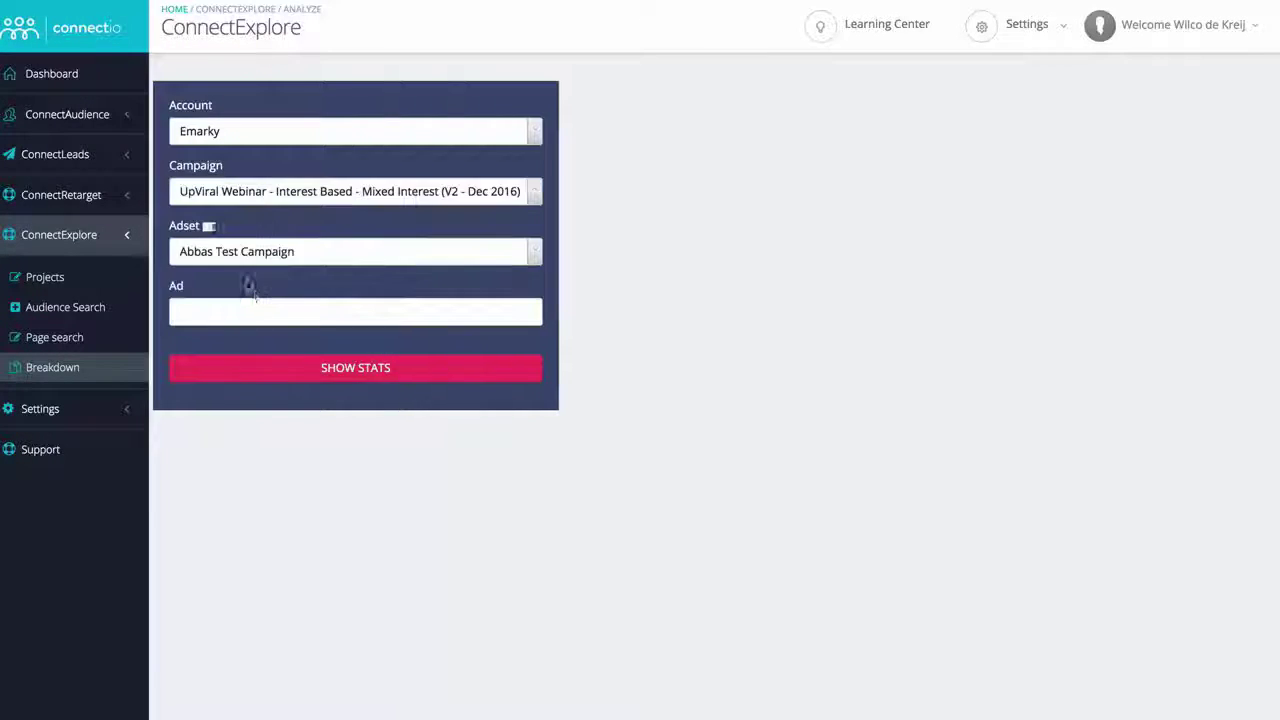
click(280, 258)
click(280, 258)
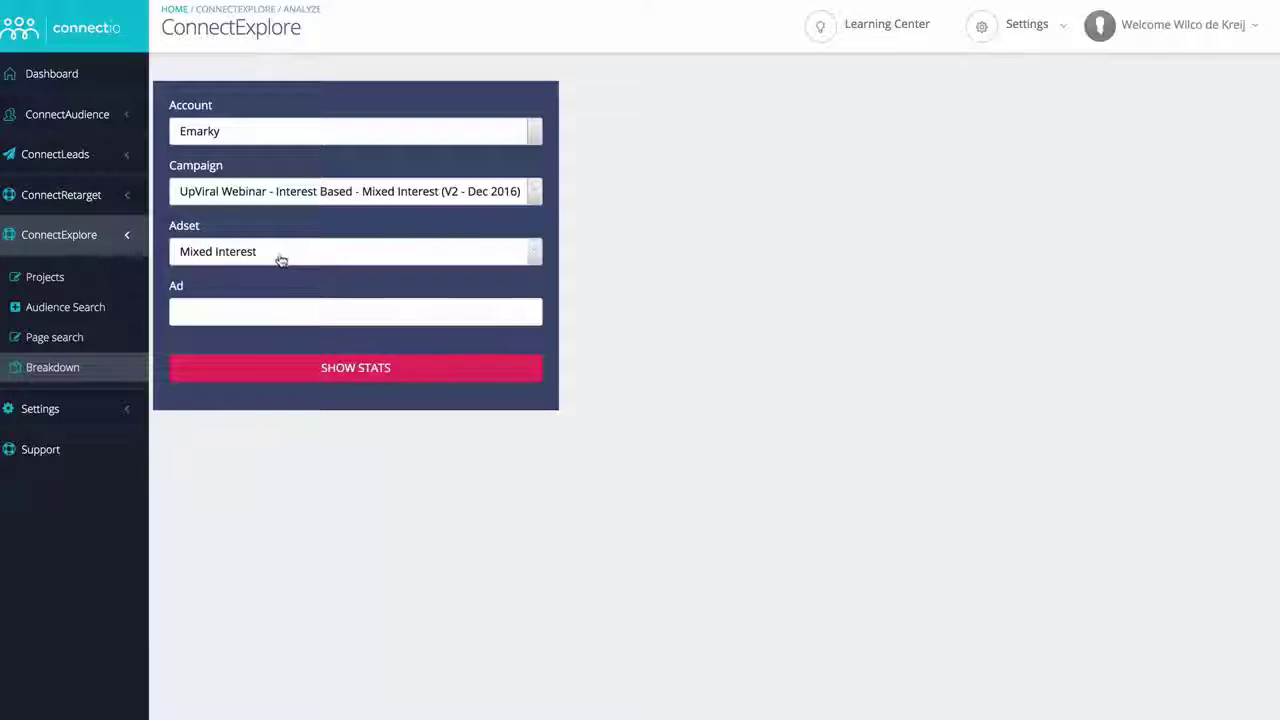
click(257, 309)
click(230, 398)
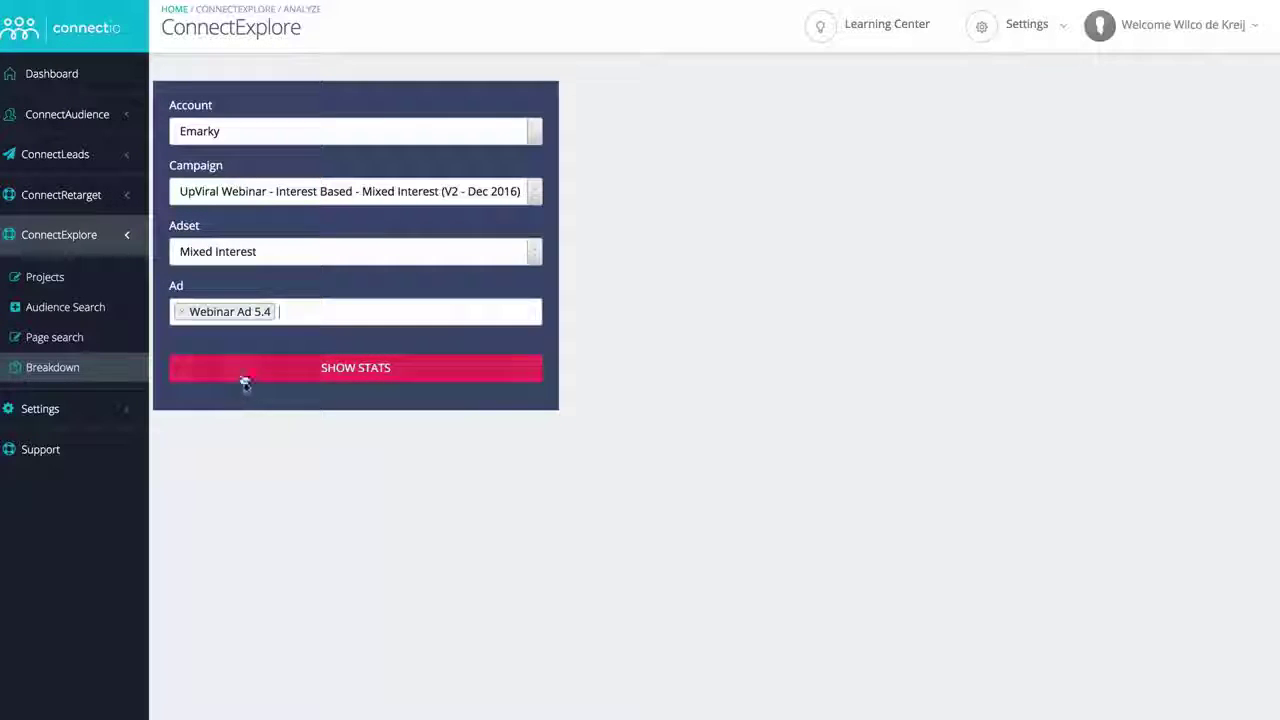
Show the ad's per-interest statistics sorted by cost per click
click(243, 377)
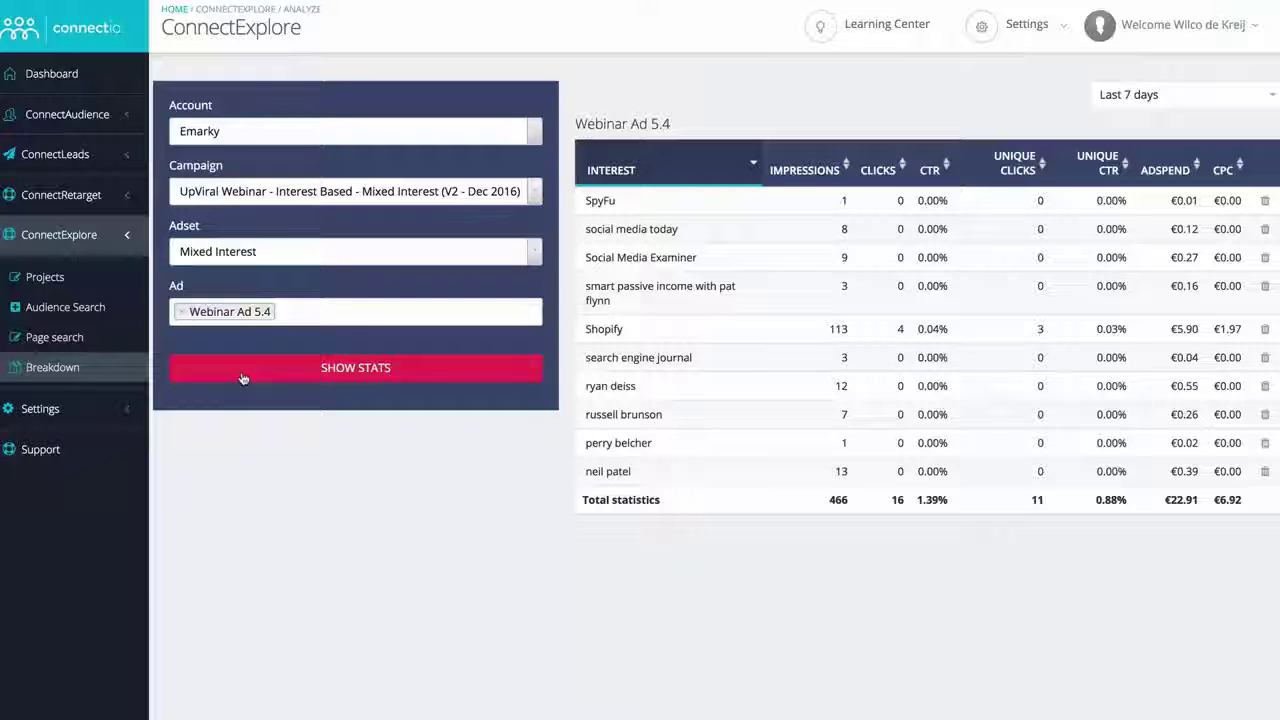
click(243, 378)
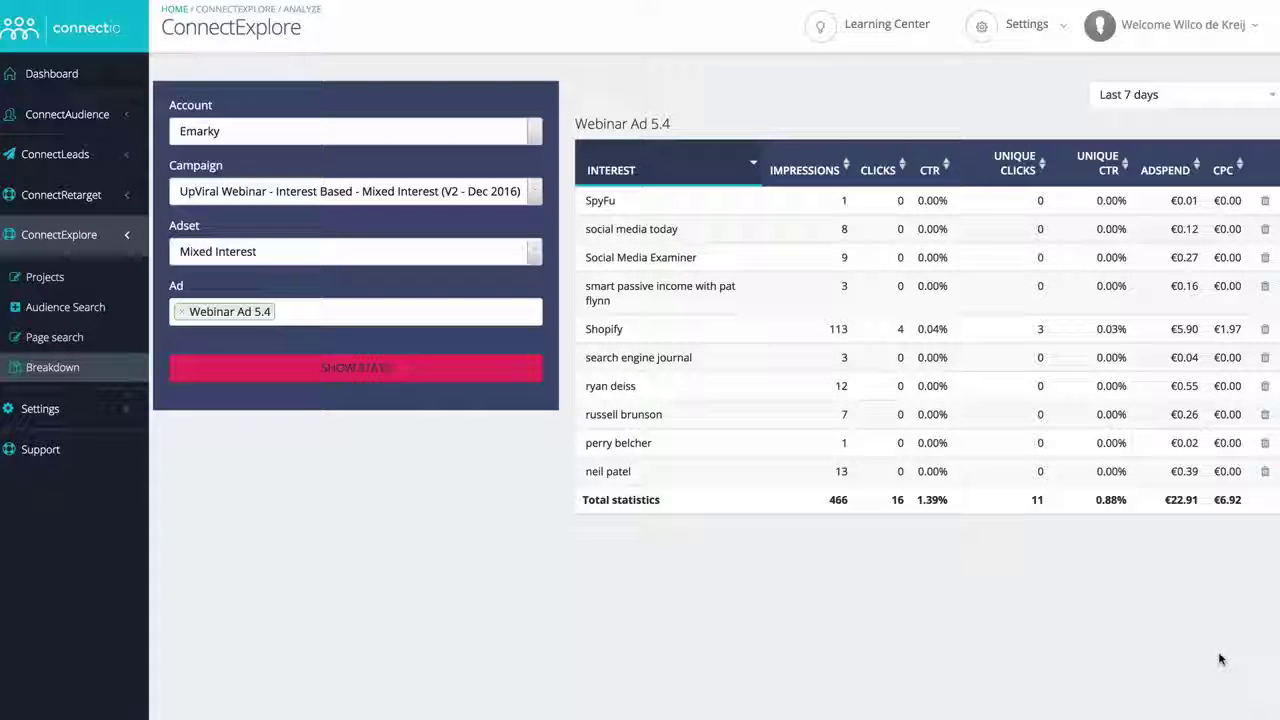
click(1222, 168)
click(1265, 201)
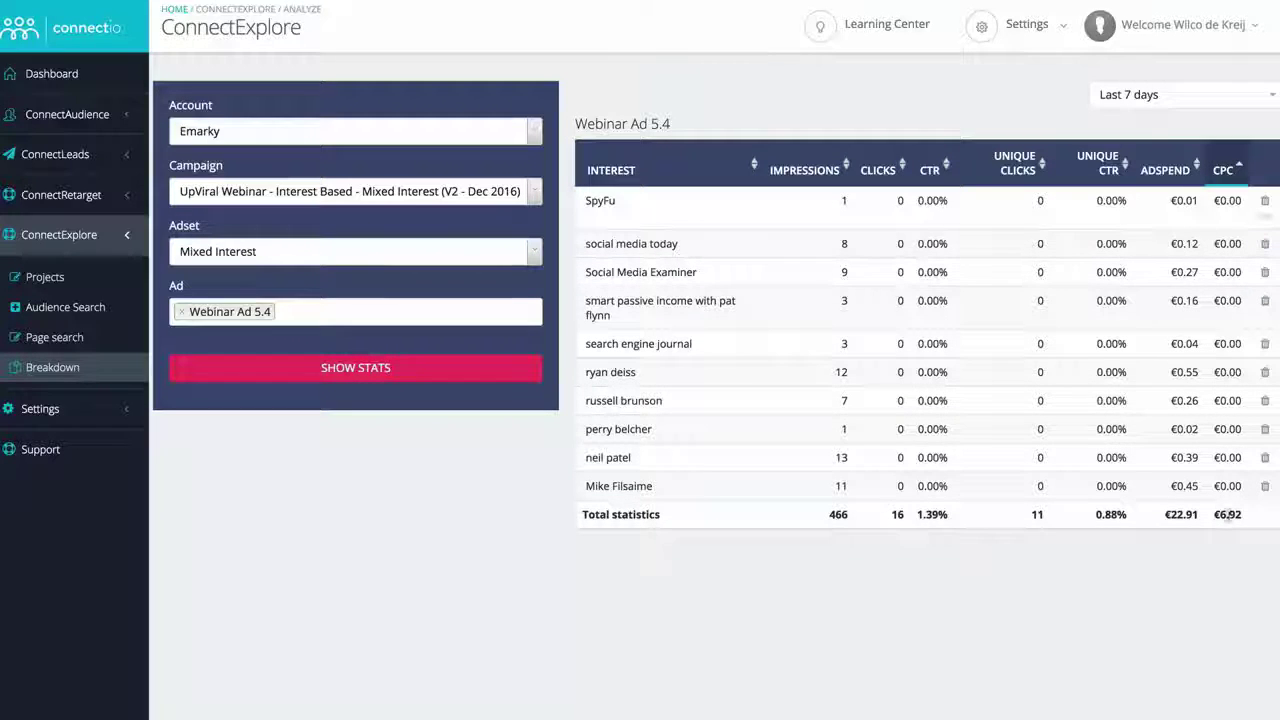